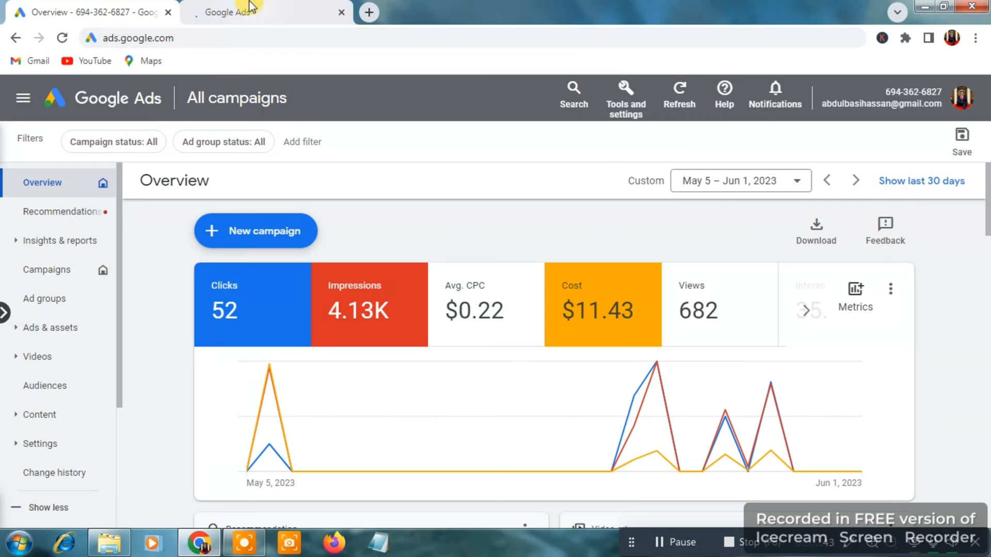
Review the payment settings on the Billing & payments page in the second browser tab and close that tab
{"action": "left_click", "coordinate": [251, 8]}
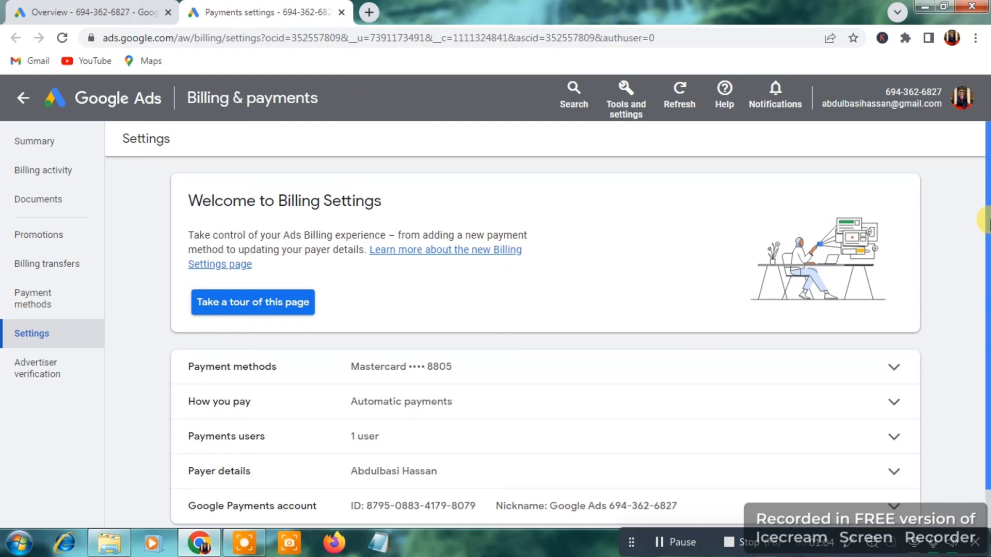
{"action": "scroll", "coordinate": [984, 220], "scroll_direction": "down", "scroll_amount": 1}
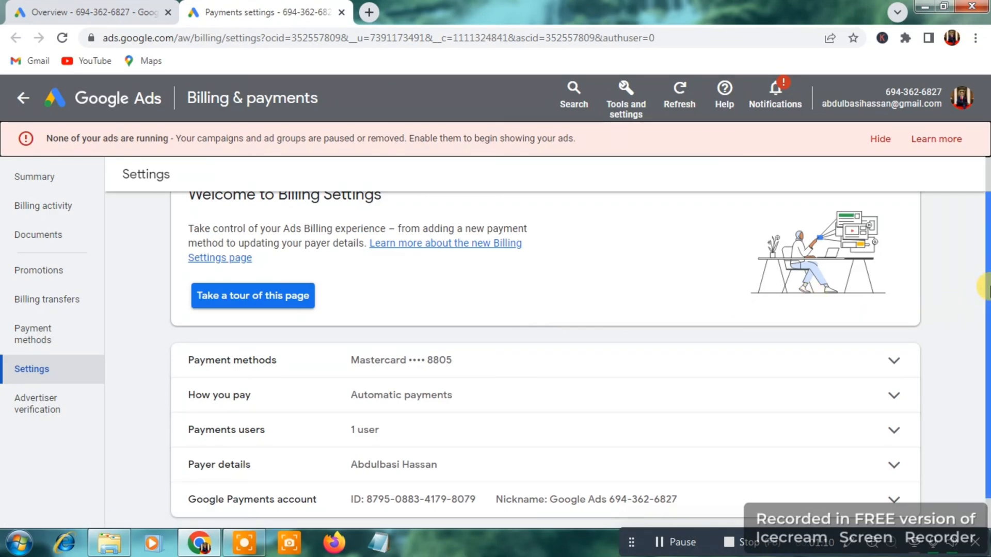
{"action": "left_click_drag", "start_coordinate": [983, 299], "coordinate": [984, 336]}
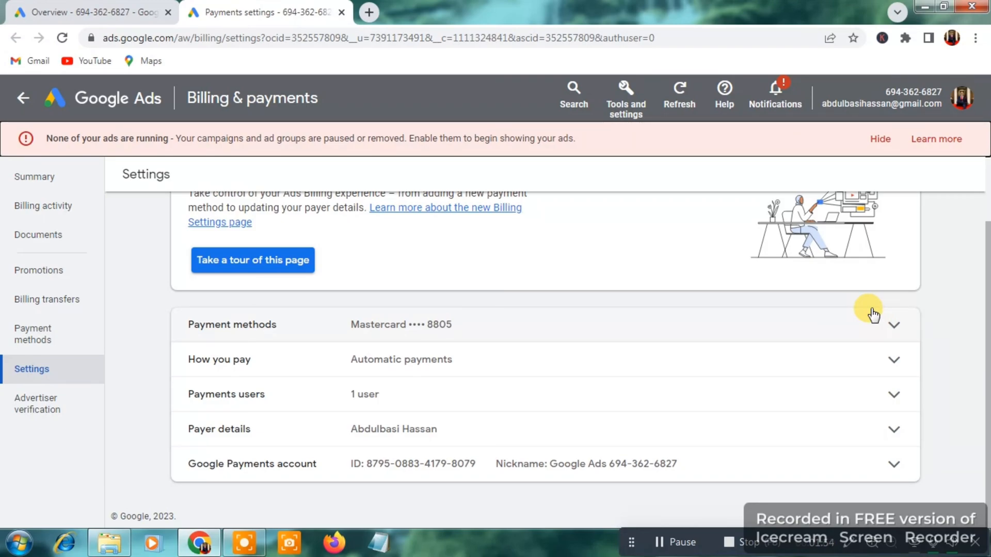
{"action": "left_click", "coordinate": [150, 12]}
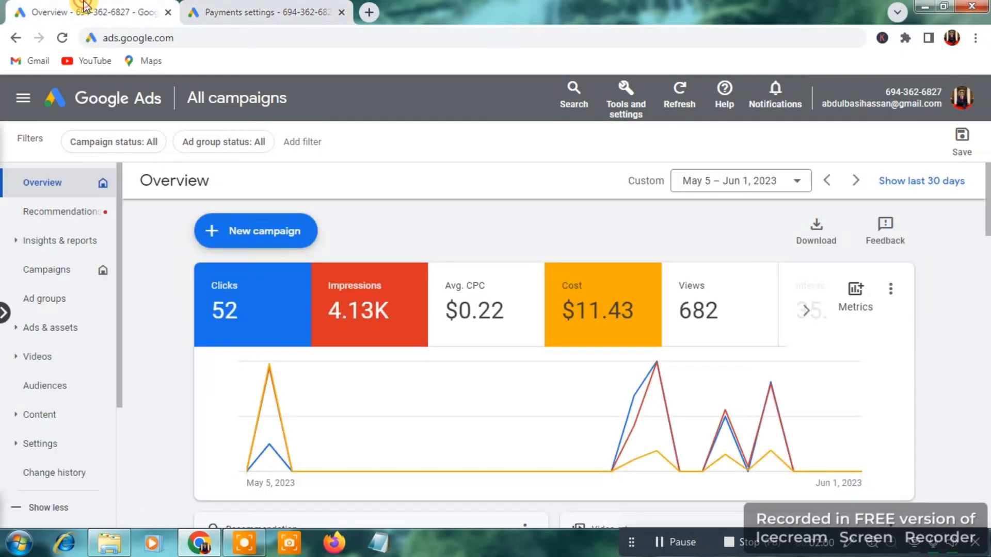
{"action": "left_click", "coordinate": [341, 12]}
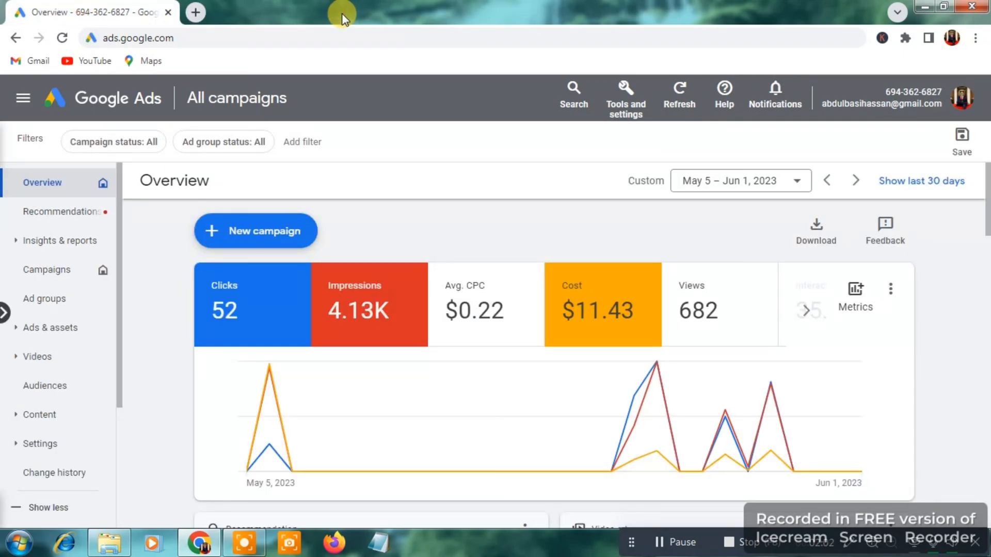
Start a new campaign without a goal's guidance, using the Video type and the Get views subtype
{"action": "left_click", "coordinate": [283, 223]}
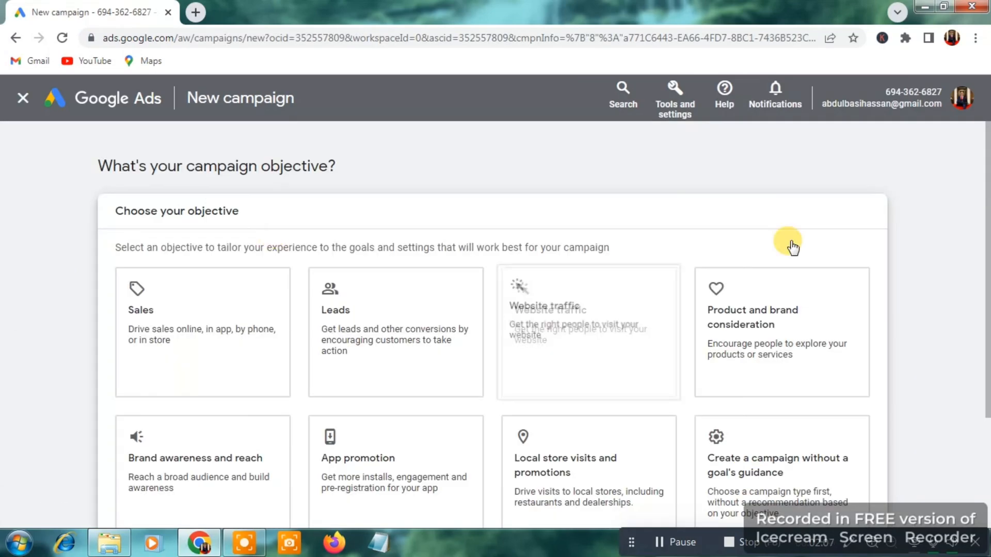
{"action": "left_click_drag", "start_coordinate": [985, 232], "coordinate": [986, 312]}
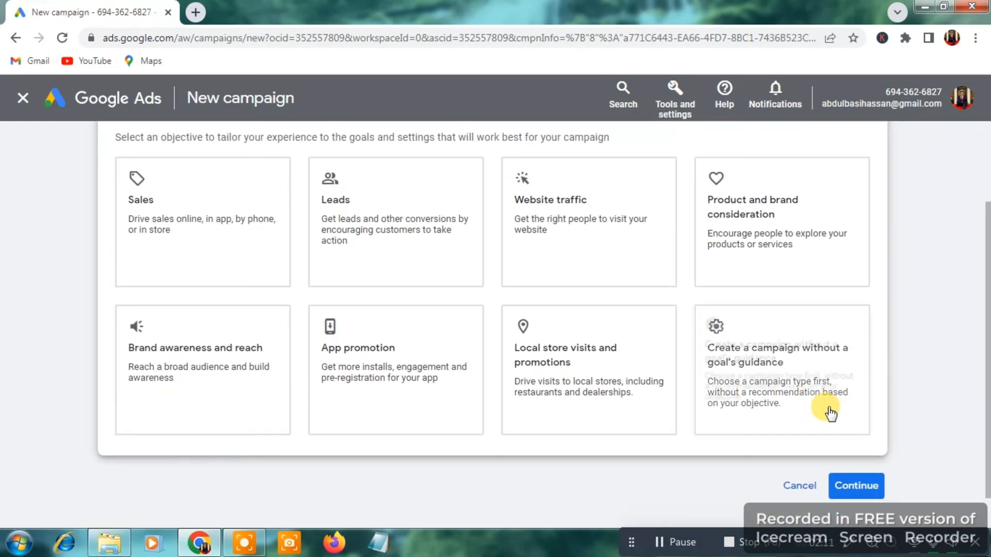
{"action": "left_click", "coordinate": [802, 380]}
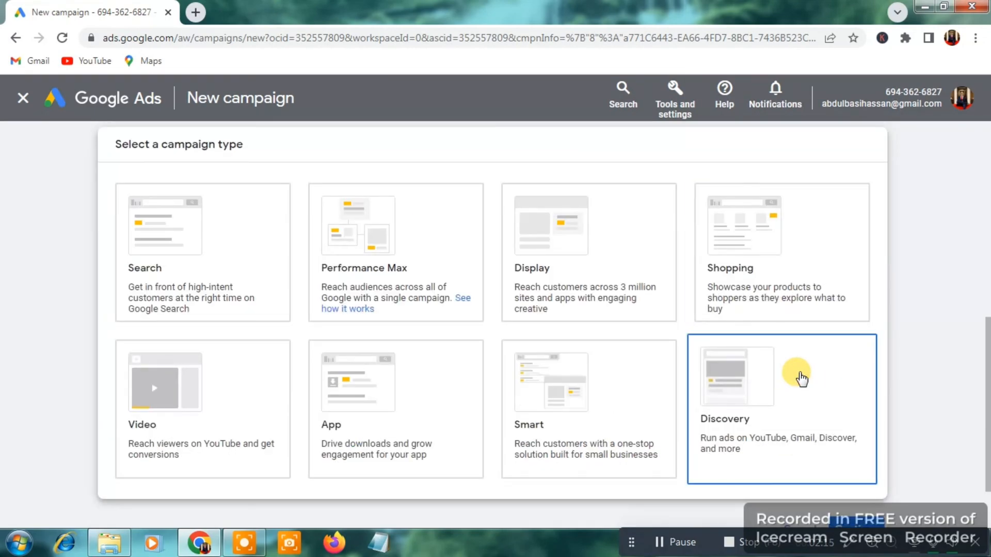
{"action": "left_click", "coordinate": [208, 410]}
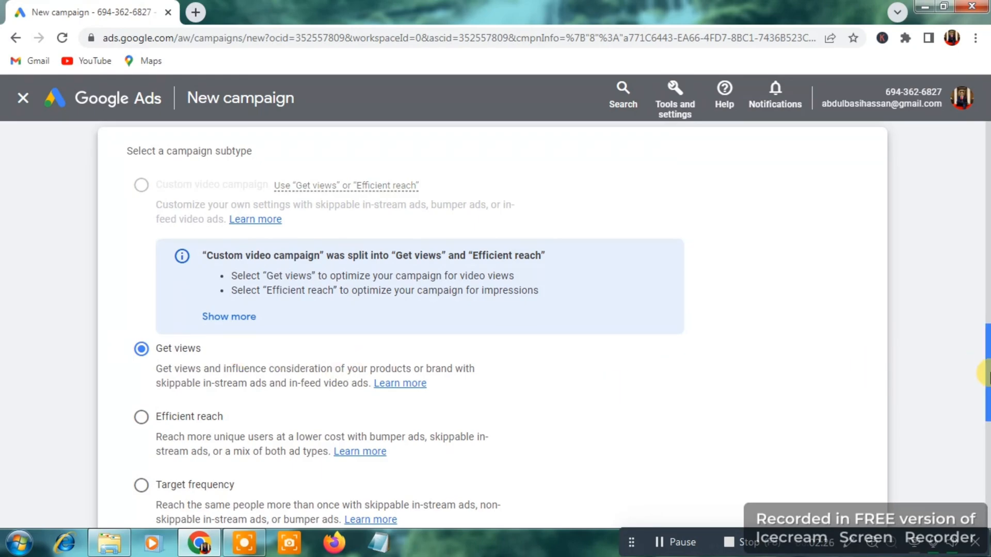
{"action": "scroll", "coordinate": [983, 377], "scroll_direction": "down", "scroll_amount": 9}
{"action": "left_click", "coordinate": [876, 451]}
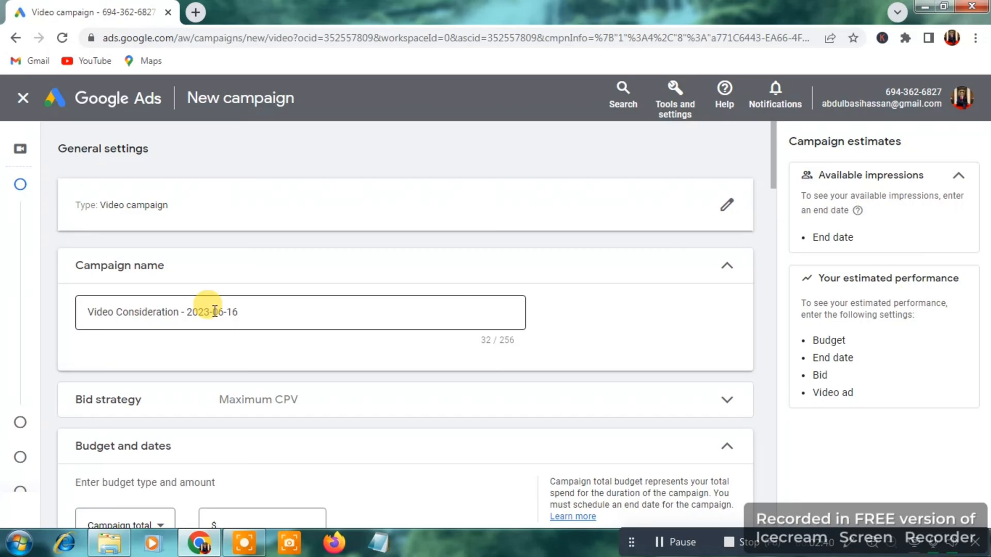
Set the campaign budget to a daily amount of $5.00
{"action": "left_click_drag", "start_coordinate": [773, 162], "coordinate": [778, 194]}
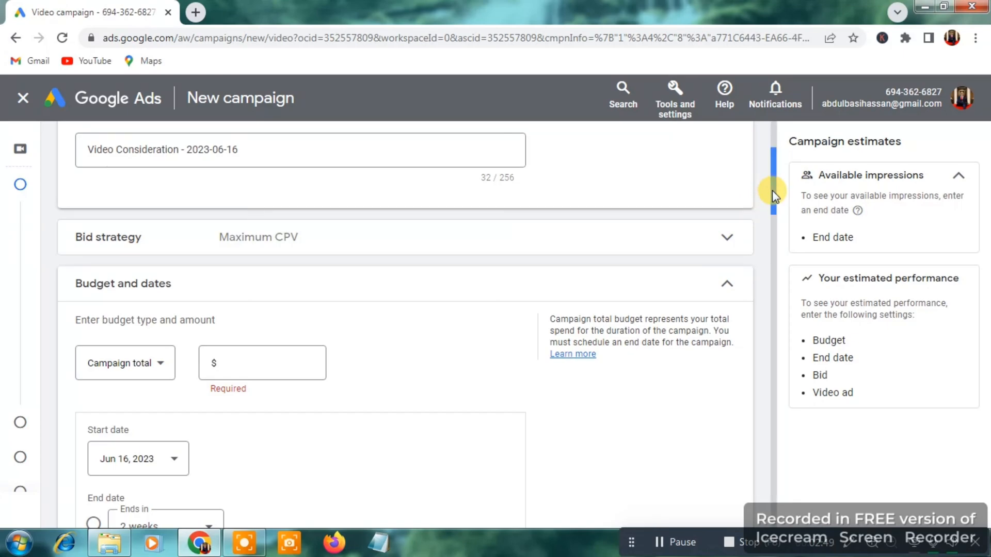
{"action": "left_click_drag", "start_coordinate": [771, 196], "coordinate": [774, 214]}
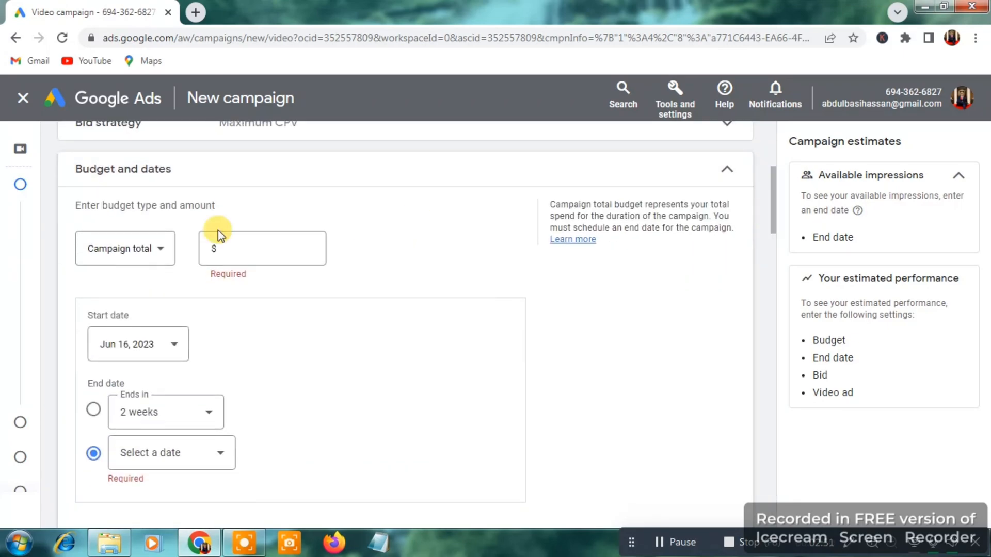
{"action": "left_click", "coordinate": [155, 249]}
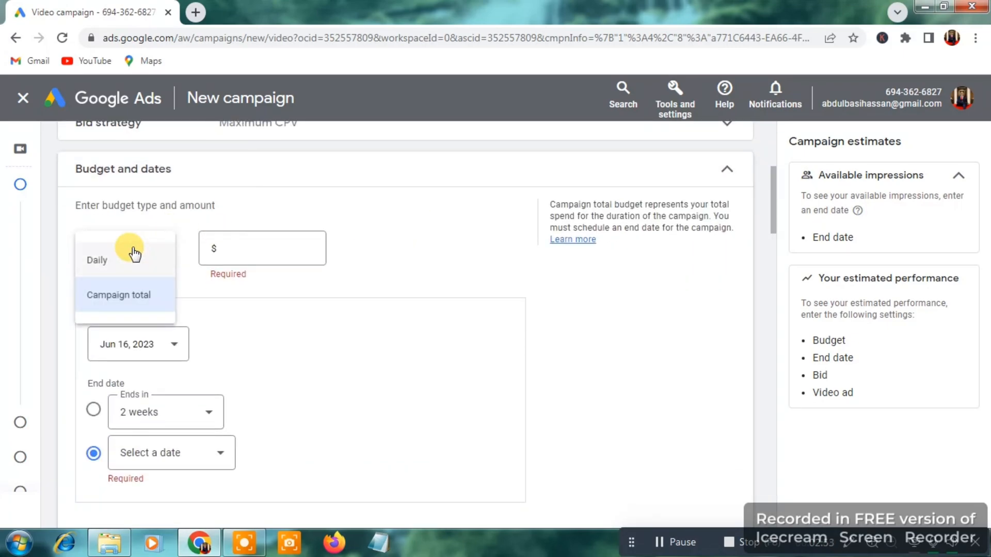
{"action": "left_click", "coordinate": [119, 260]}
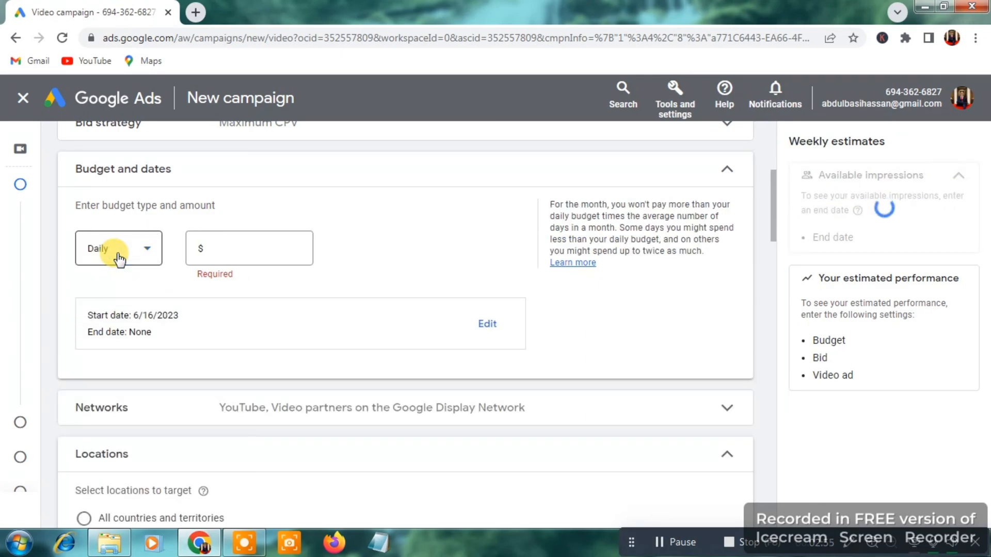
{"action": "left_click", "coordinate": [227, 248]}
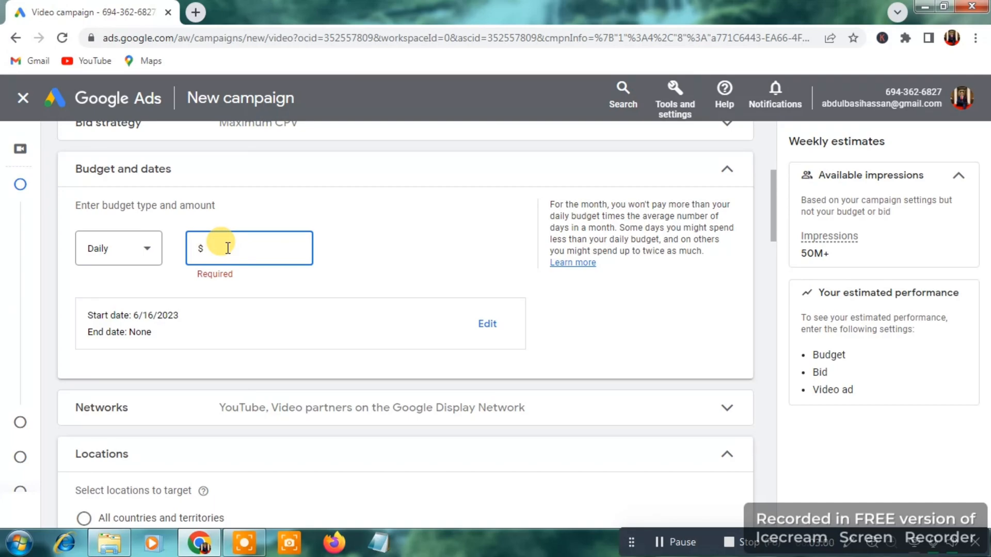
{"action": "type", "text": "5"}
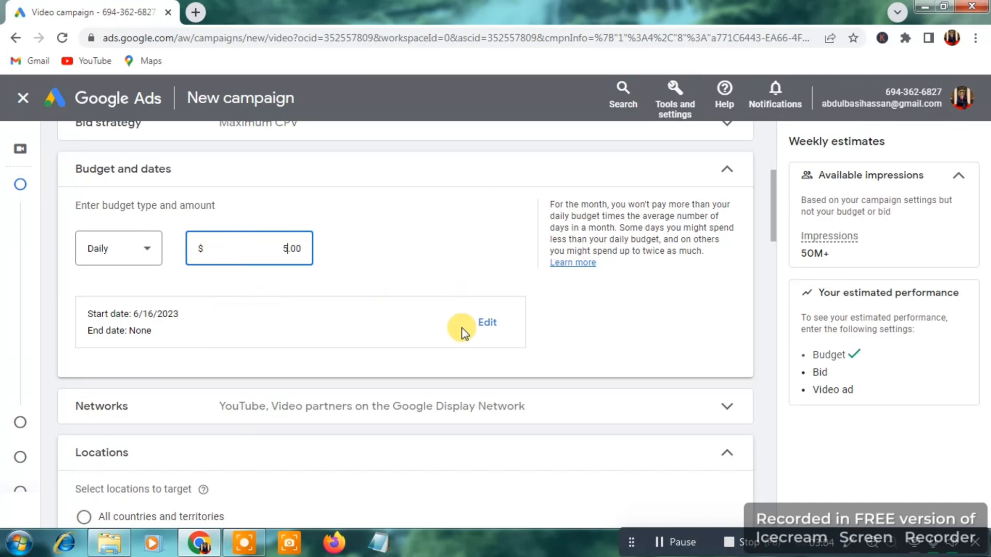
Try choosing a specific end date for the campaign and return the end date to None
{"action": "left_click", "coordinate": [488, 325]}
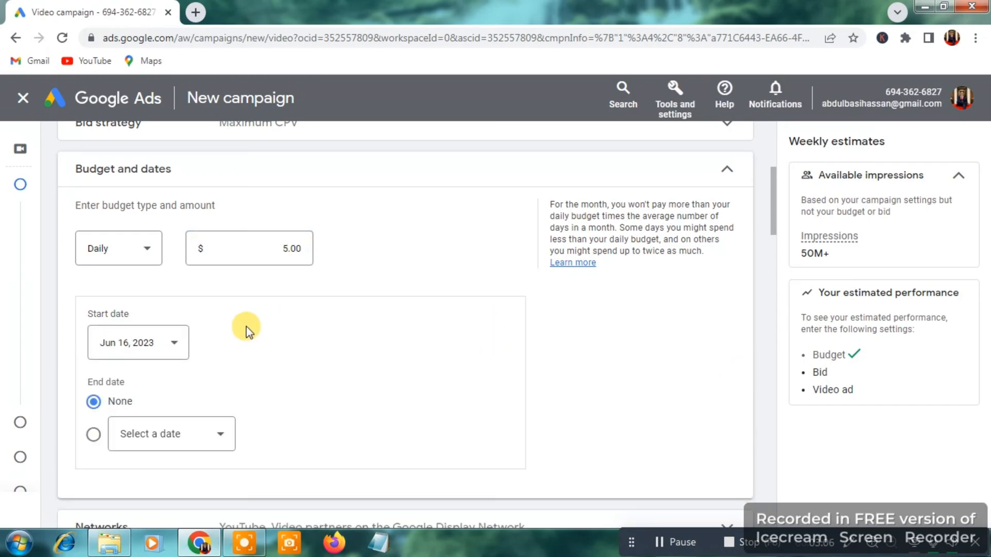
{"action": "left_click", "coordinate": [93, 436]}
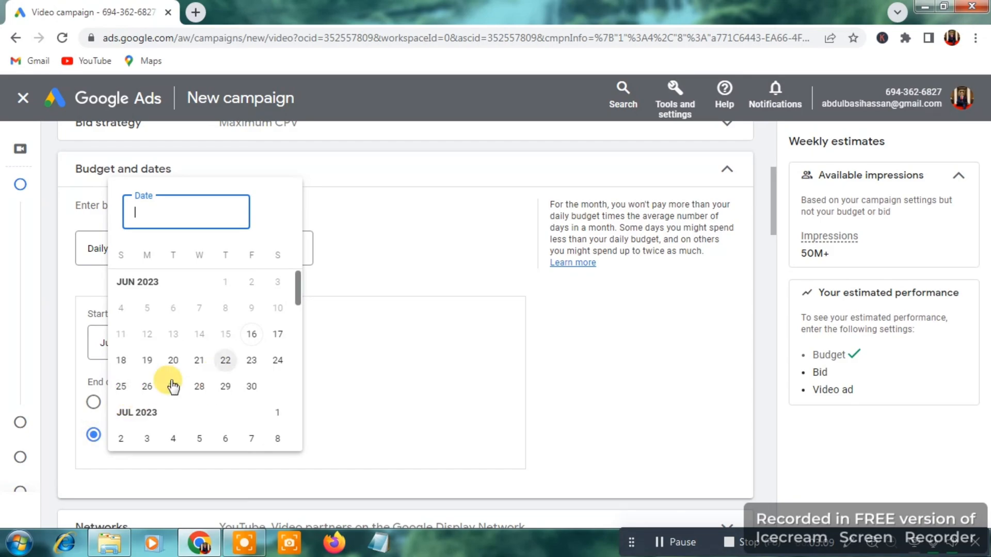
{"action": "left_click", "coordinate": [346, 407]}
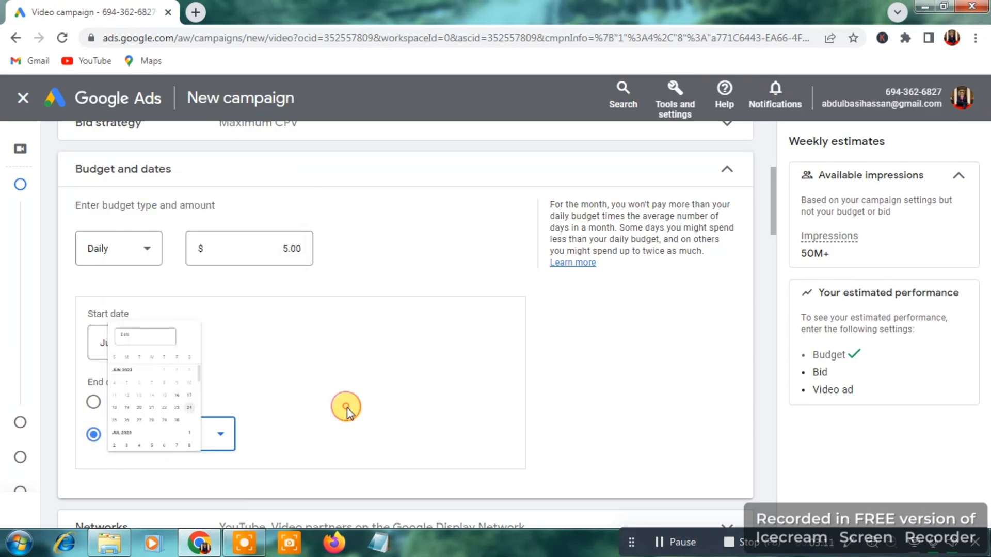
{"action": "left_click", "coordinate": [94, 401]}
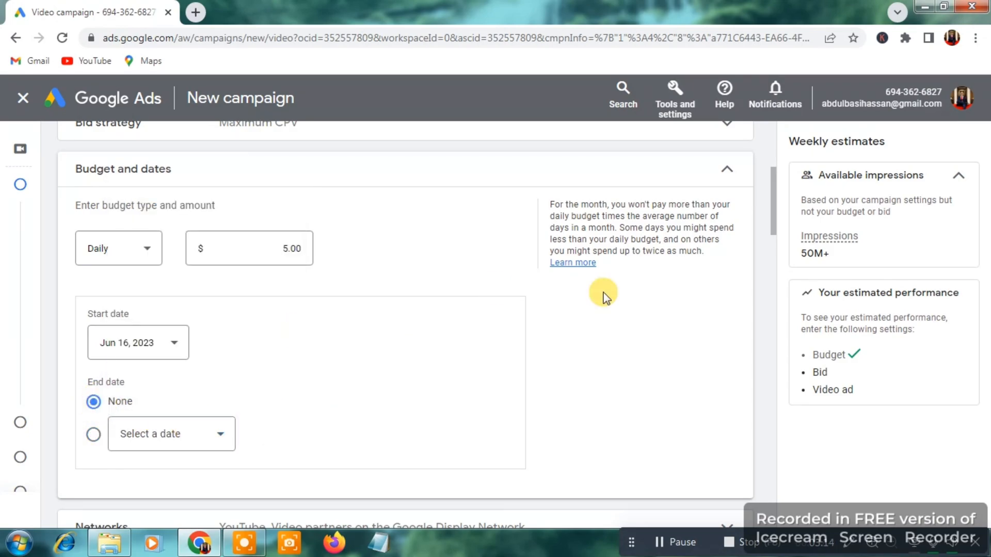
Exclude Video partners on the Google Display Network from the campaign's networks and collapse the Networks section
{"action": "left_click_drag", "start_coordinate": [773, 219], "coordinate": [774, 274]}
{"action": "left_click", "coordinate": [711, 179]}
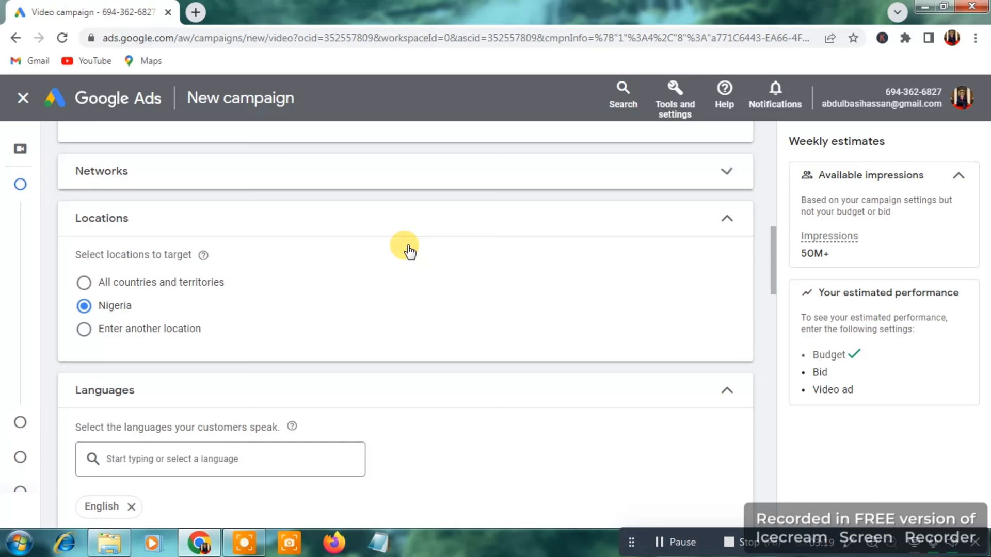
{"action": "left_click", "coordinate": [84, 256]}
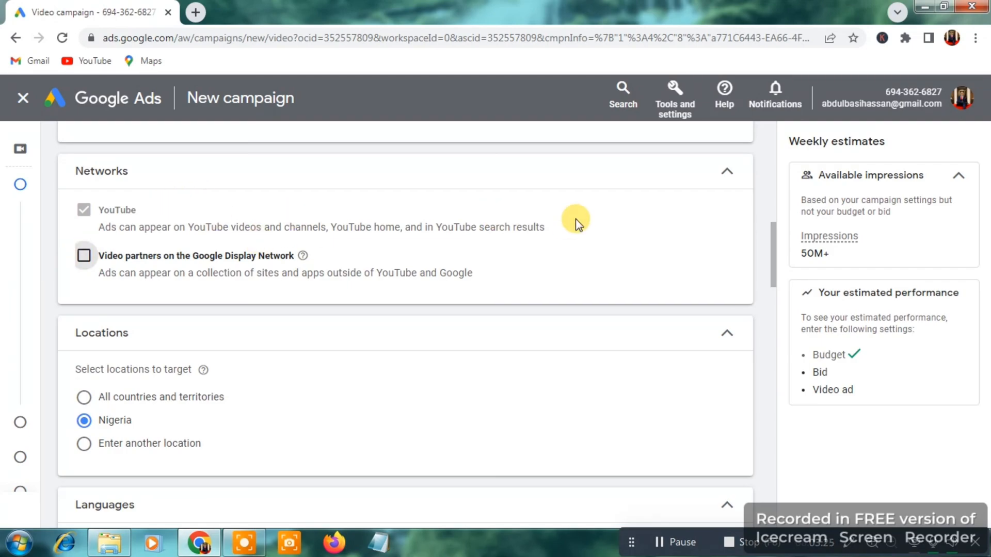
{"action": "left_click", "coordinate": [726, 176]}
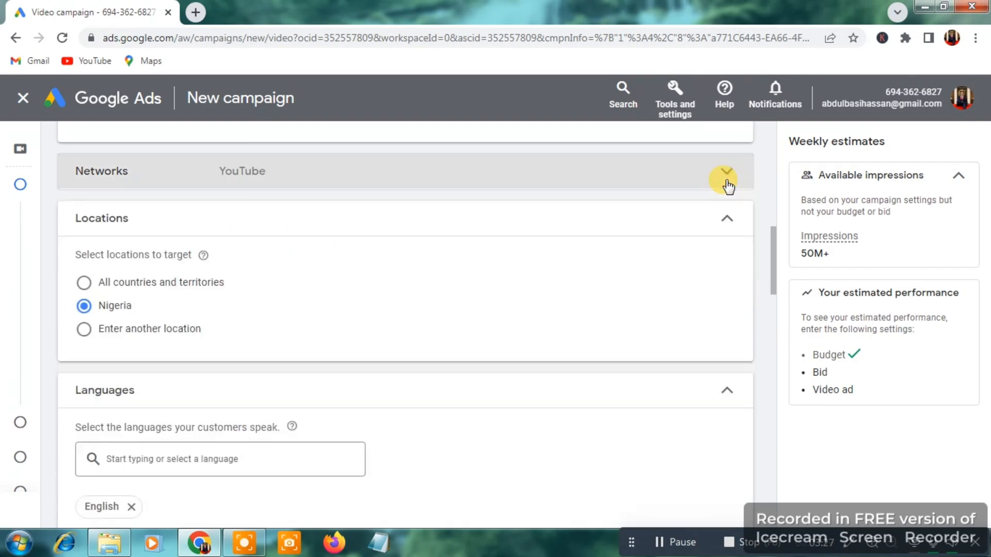
Try targeting another location instead of Nigeria by searching the locations for "united"
{"action": "scroll", "coordinate": [773, 236], "scroll_direction": "down", "scroll_amount": 1}
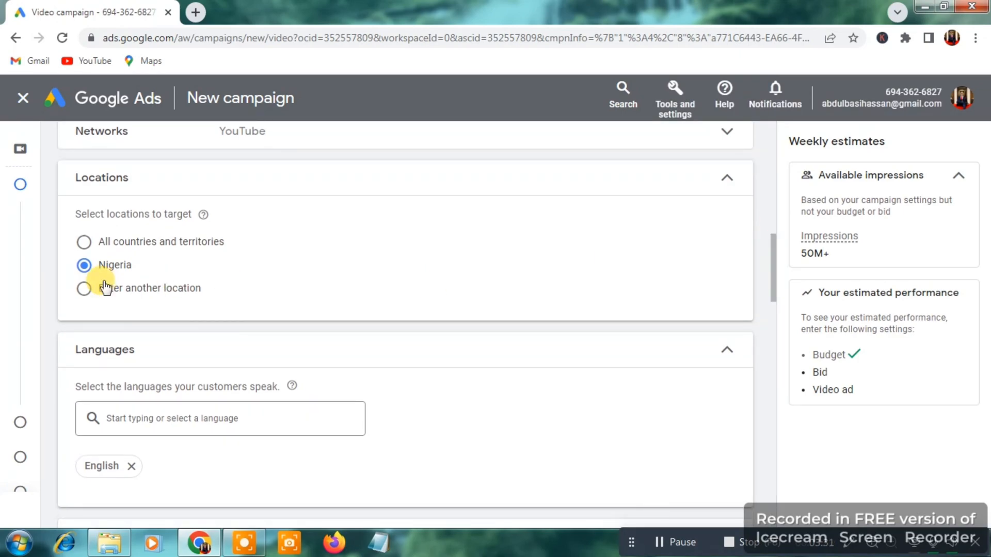
{"action": "left_click", "coordinate": [88, 272]}
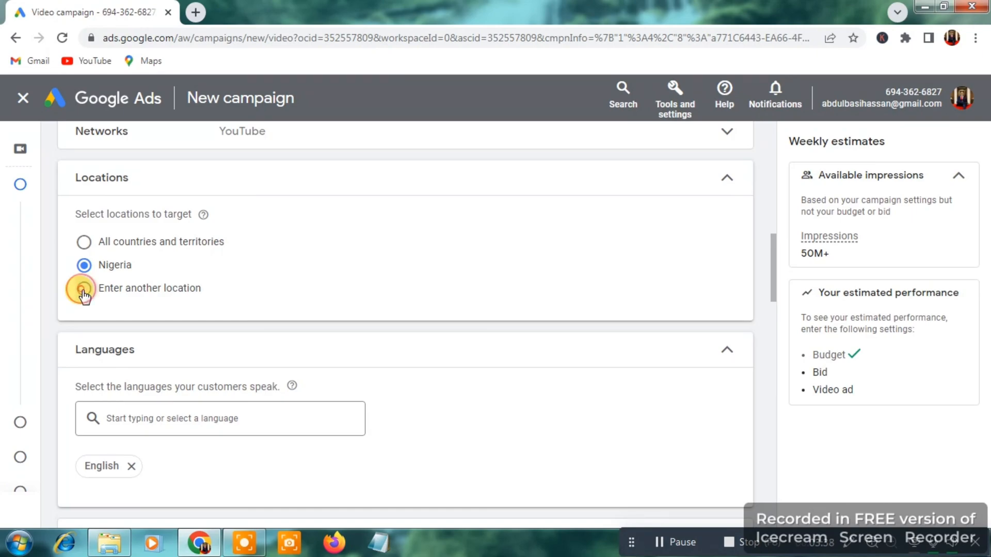
{"action": "left_click", "coordinate": [85, 295]}
{"action": "left_click", "coordinate": [160, 329]}
{"action": "left_click", "coordinate": [148, 331]}
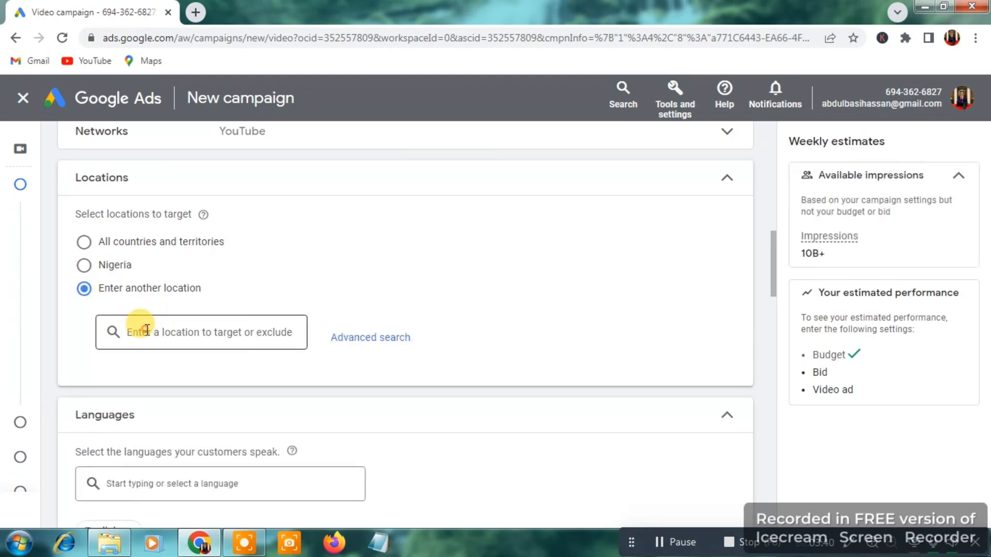
{"action": "type", "text": "united"}
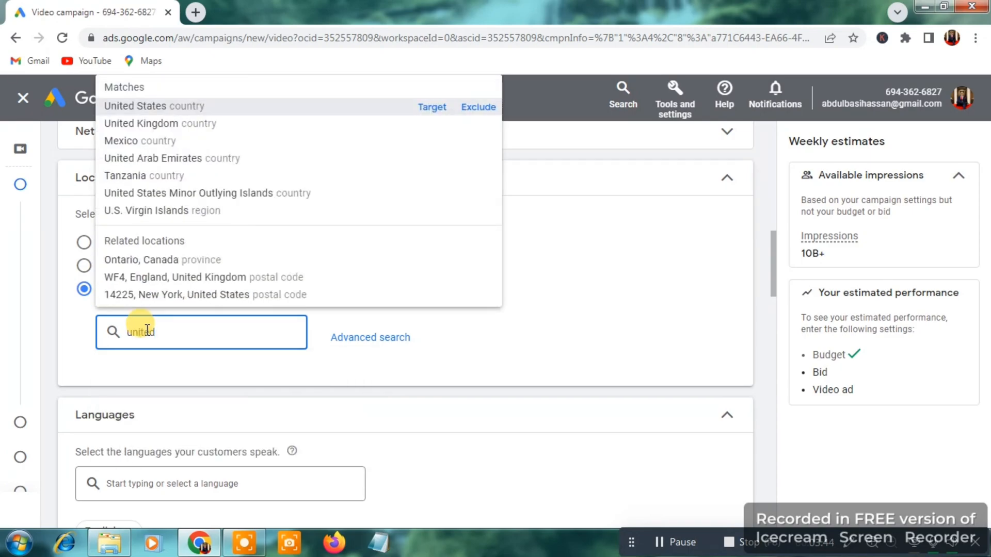
{"action": "left_click", "coordinate": [584, 341]}
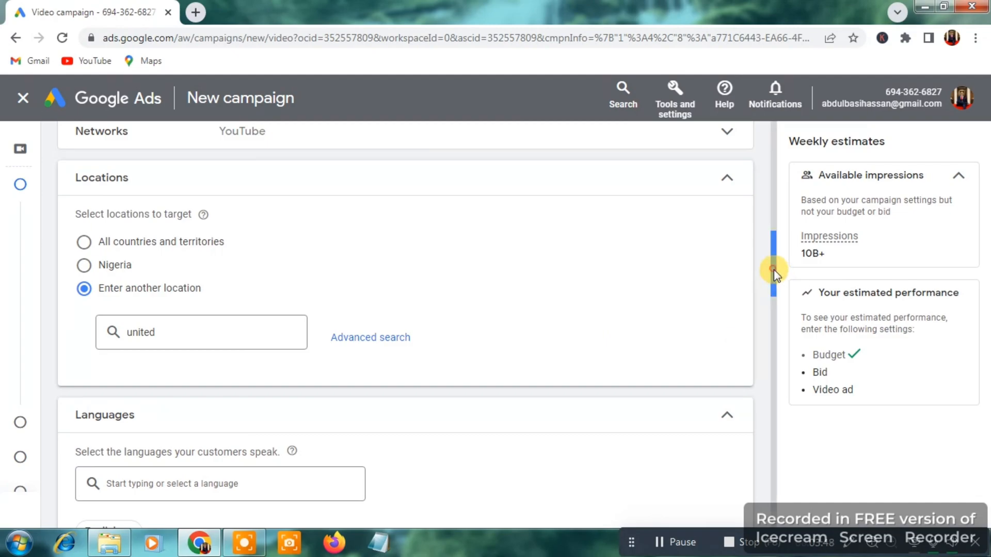
Search the campaign's language options for "french" and close the suggestions without selecting a language
{"action": "scroll", "coordinate": [773, 279], "scroll_direction": "down", "scroll_amount": 2}
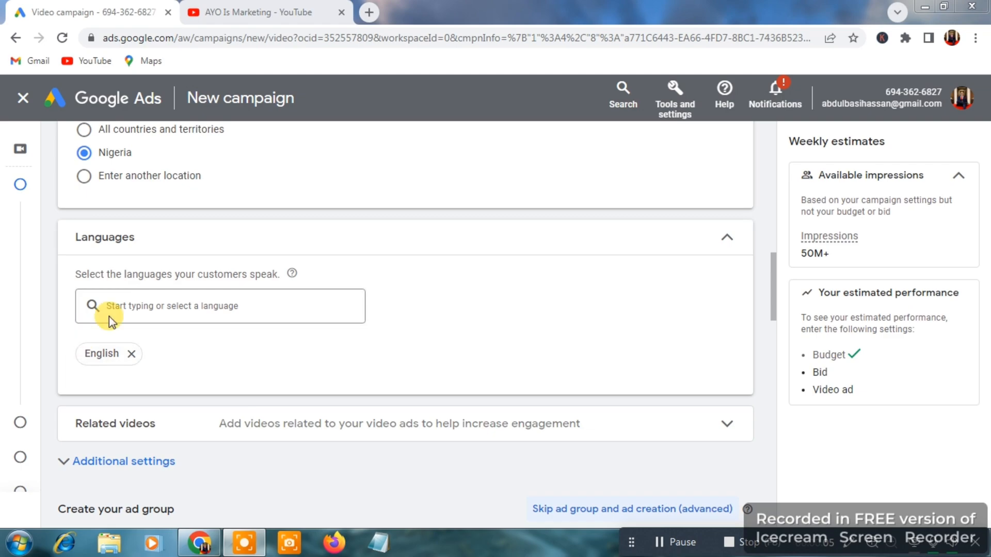
{"action": "left_click", "coordinate": [160, 306]}
{"action": "type", "text": "french"}
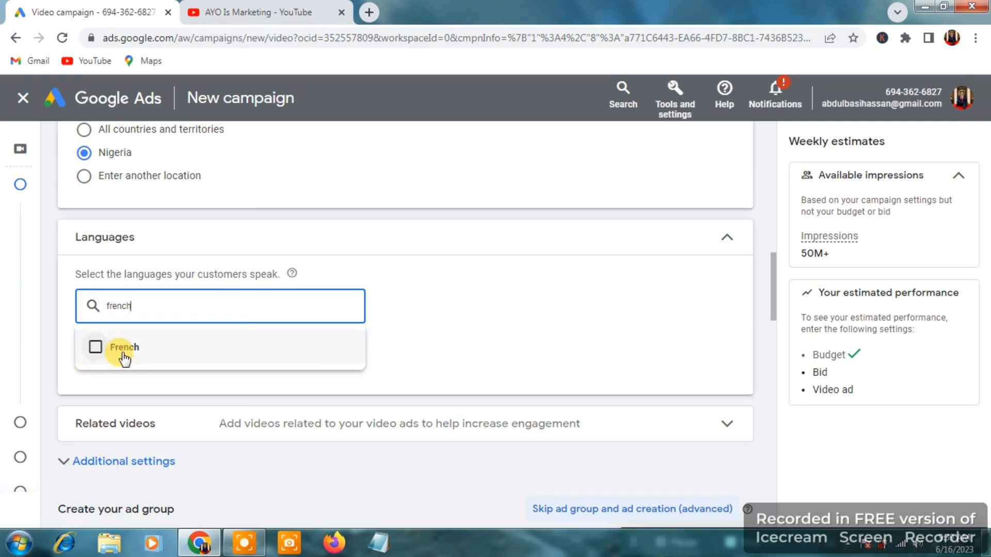
{"action": "left_click", "coordinate": [447, 282]}
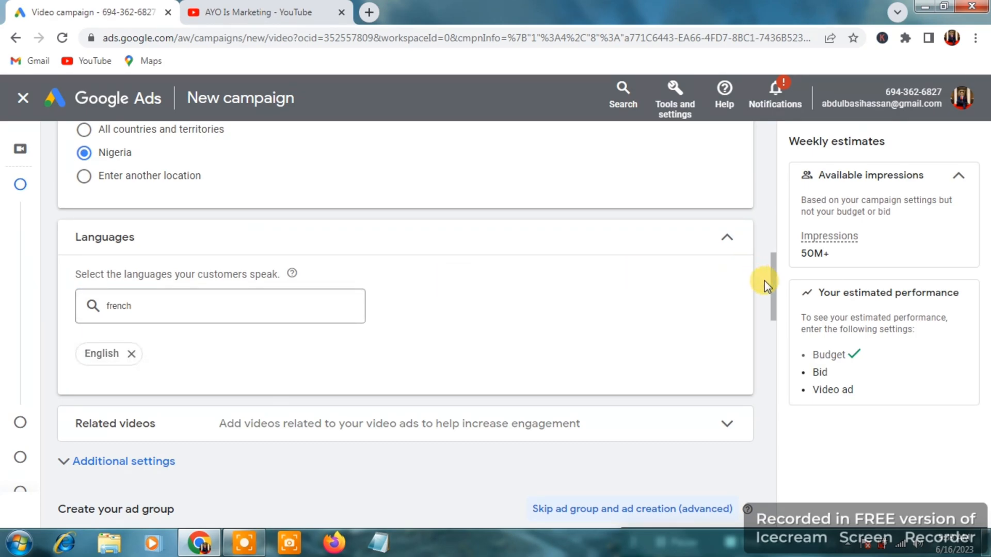
Look into the Related videos section, collapse it again, and expand the campaign's additional settings
{"action": "left_click_drag", "start_coordinate": [772, 291], "coordinate": [772, 321]}
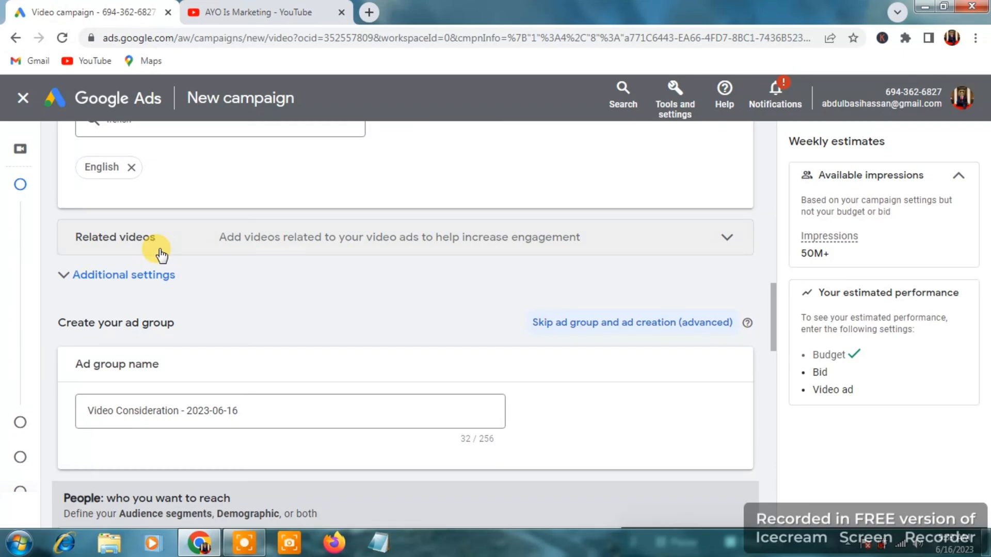
{"action": "left_click", "coordinate": [161, 253]}
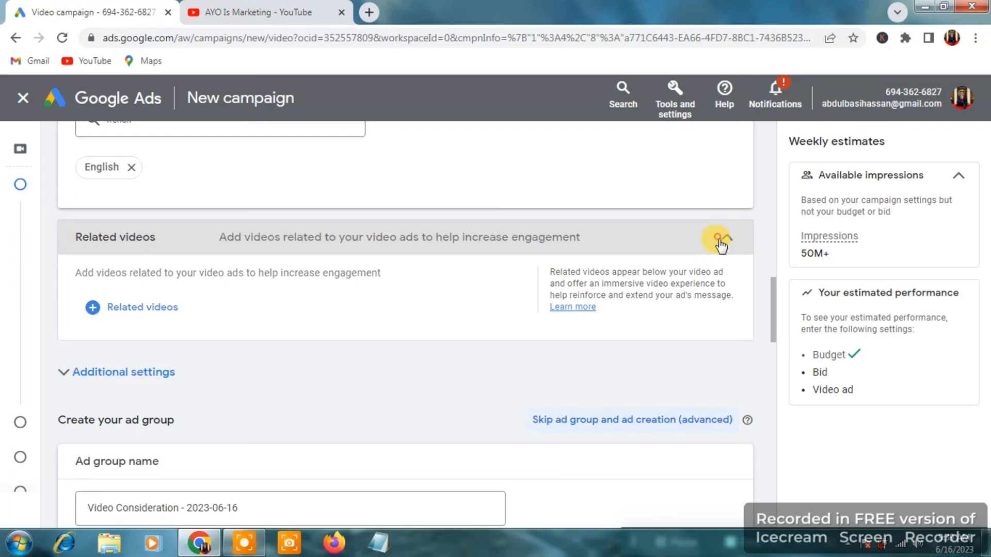
{"action": "left_click", "coordinate": [722, 240]}
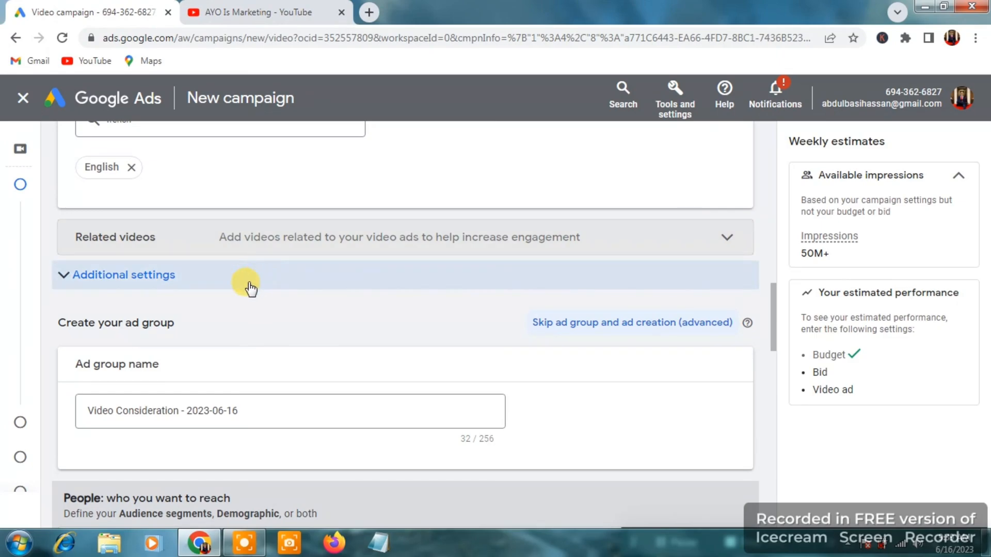
{"action": "left_click", "coordinate": [169, 287]}
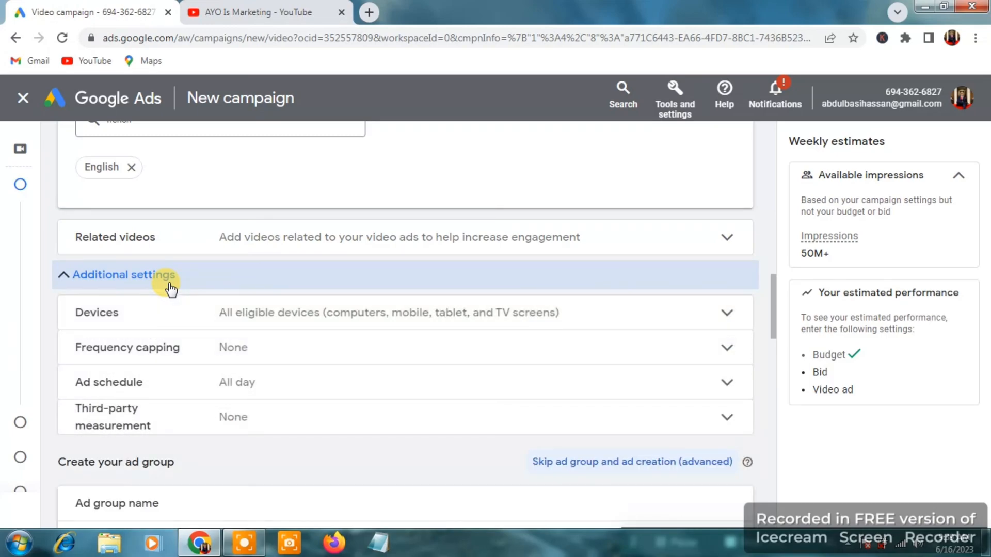
Set specific device targeting to mobile phones only, excluding computers, tablets and TV screens, and collapse the Devices section
{"action": "left_click", "coordinate": [537, 316]}
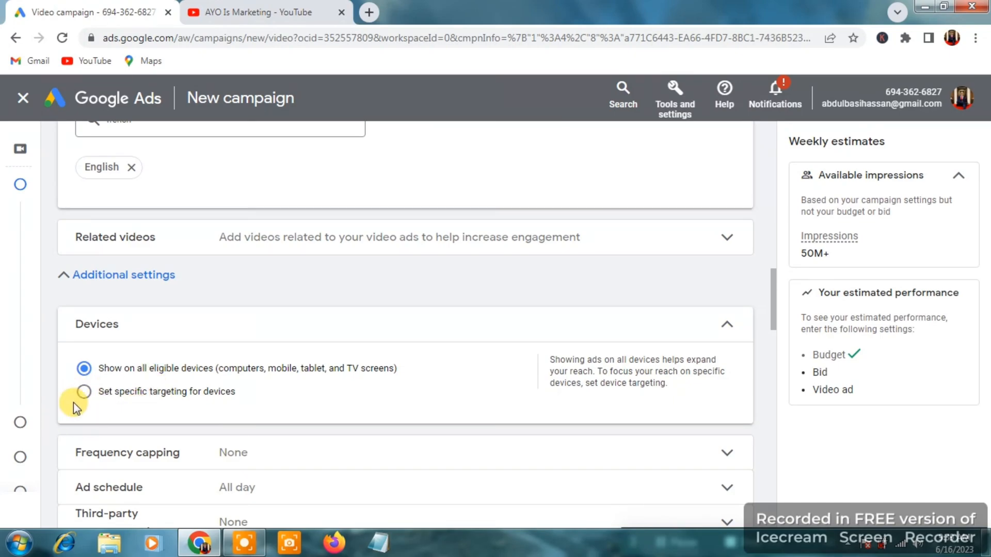
{"action": "left_click", "coordinate": [84, 394]}
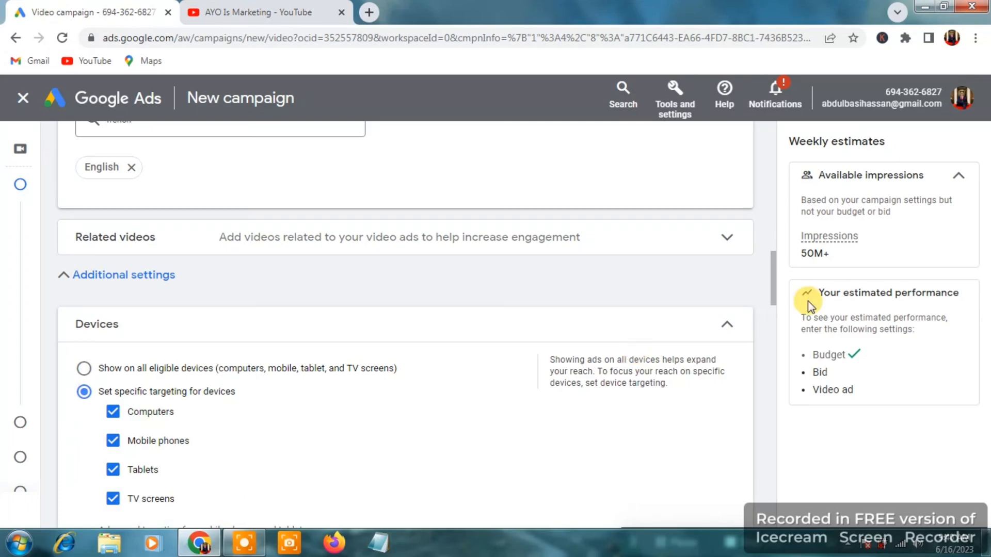
{"action": "scroll", "coordinate": [774, 283], "scroll_direction": "down", "scroll_amount": 3}
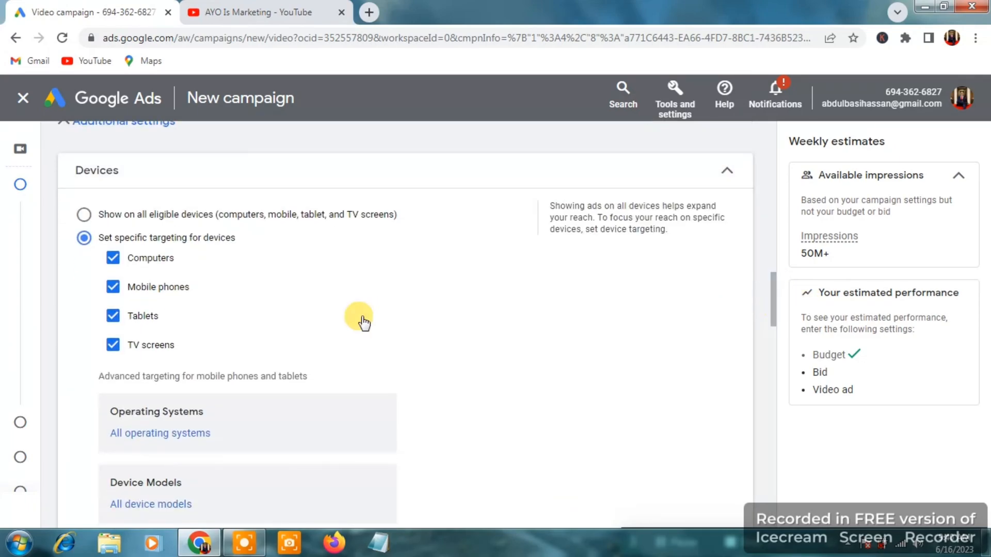
{"action": "left_click", "coordinate": [113, 258]}
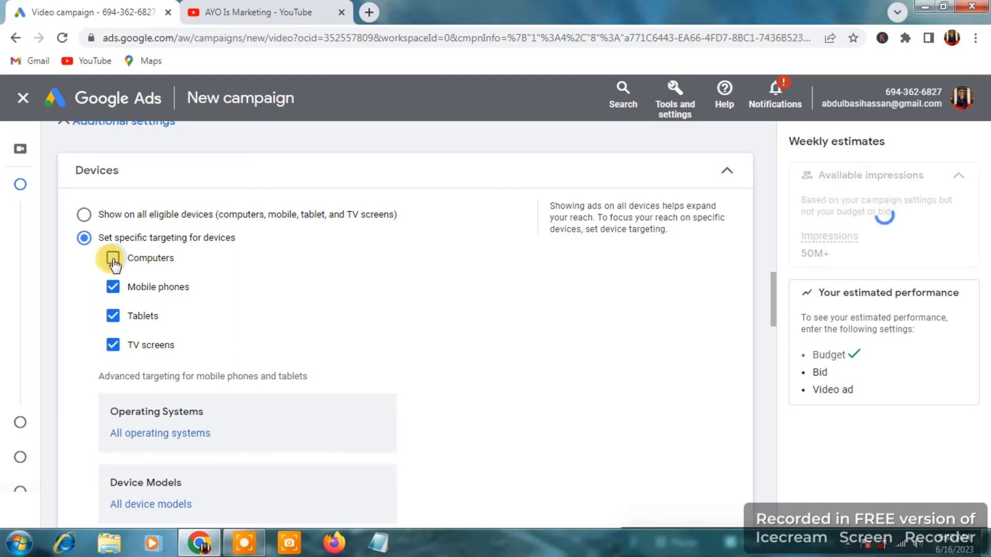
{"action": "left_click", "coordinate": [113, 316]}
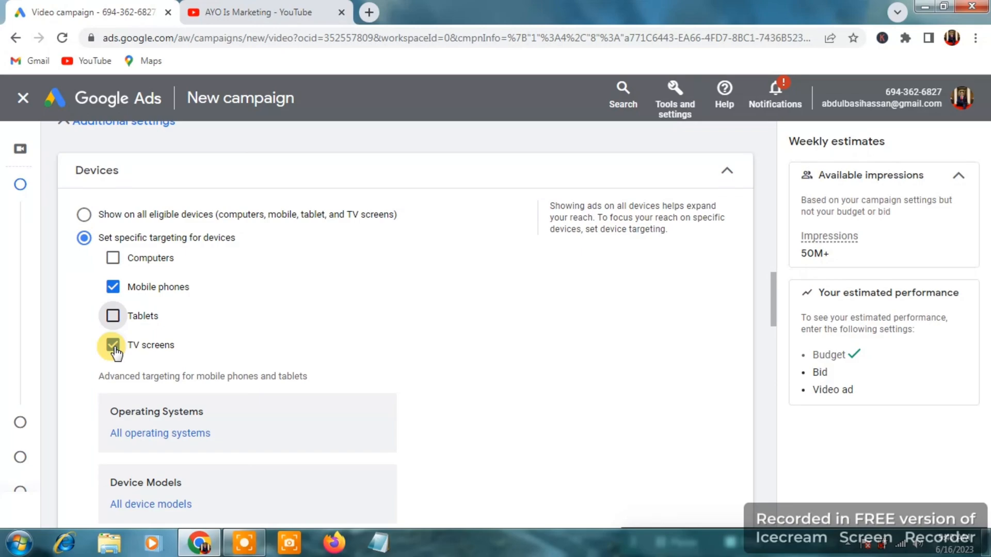
{"action": "left_click", "coordinate": [114, 346]}
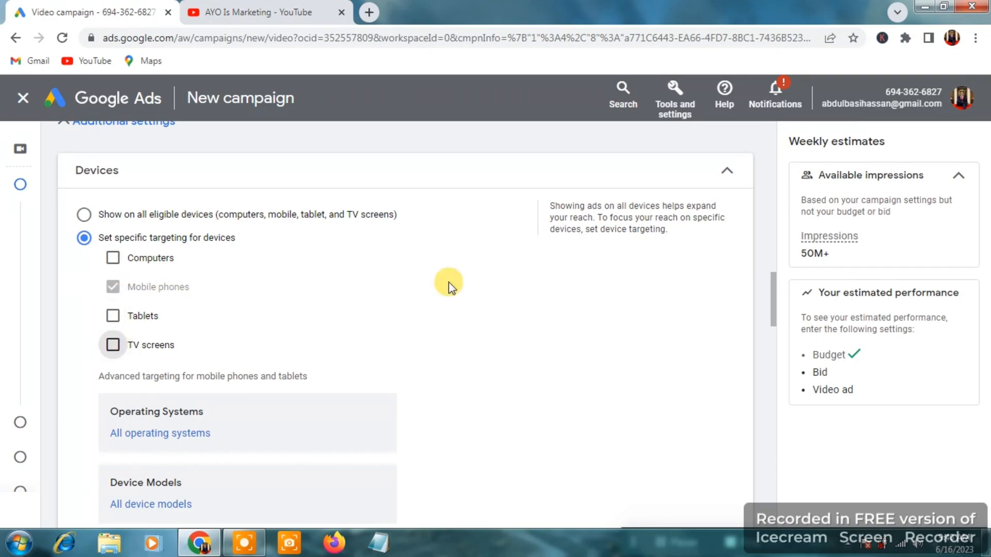
{"action": "left_click", "coordinate": [729, 171]}
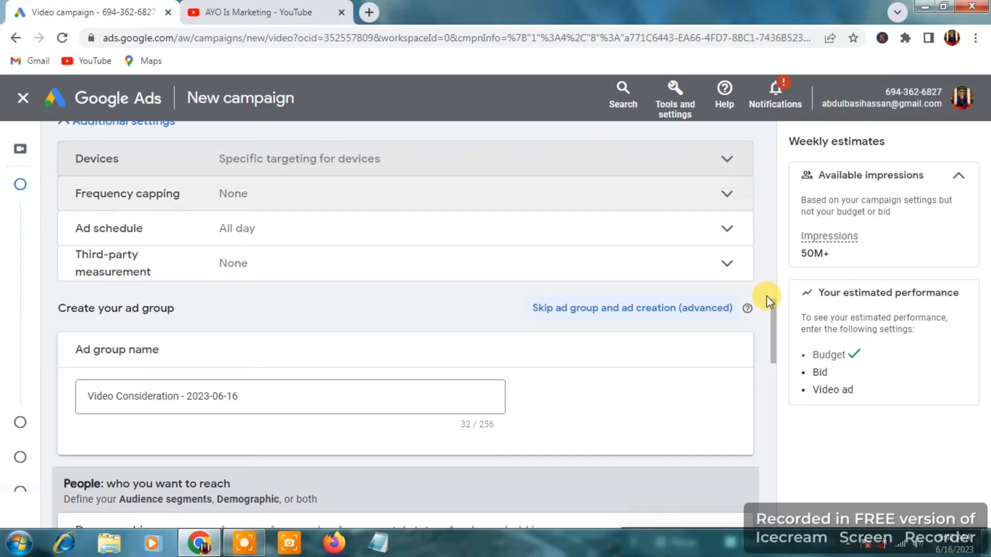
Limit the ad group's demographic targeting to ages 18 - 24 and 25 - 34, keeping all genders and parental statuses included
{"action": "left_click_drag", "start_coordinate": [774, 316], "coordinate": [777, 366]}
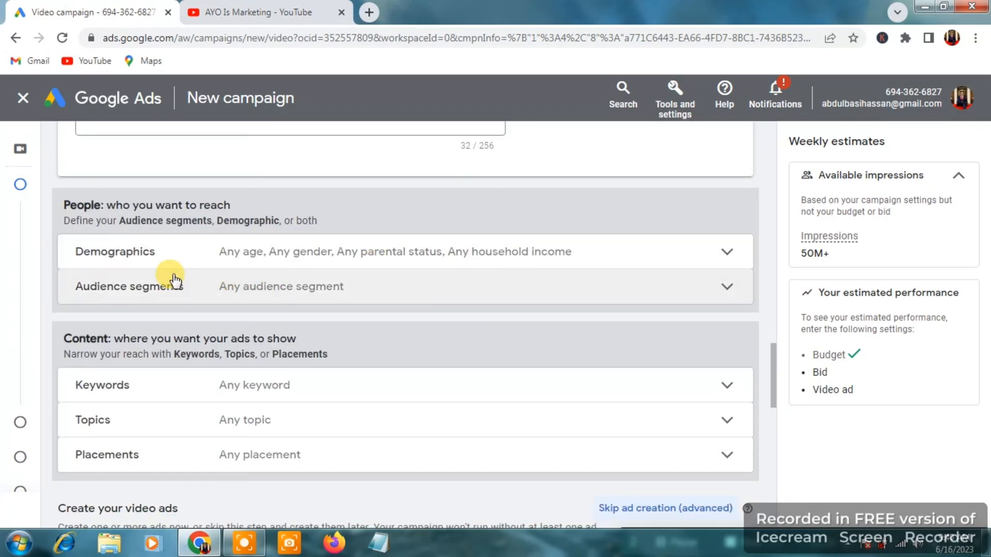
{"action": "left_click", "coordinate": [366, 264]}
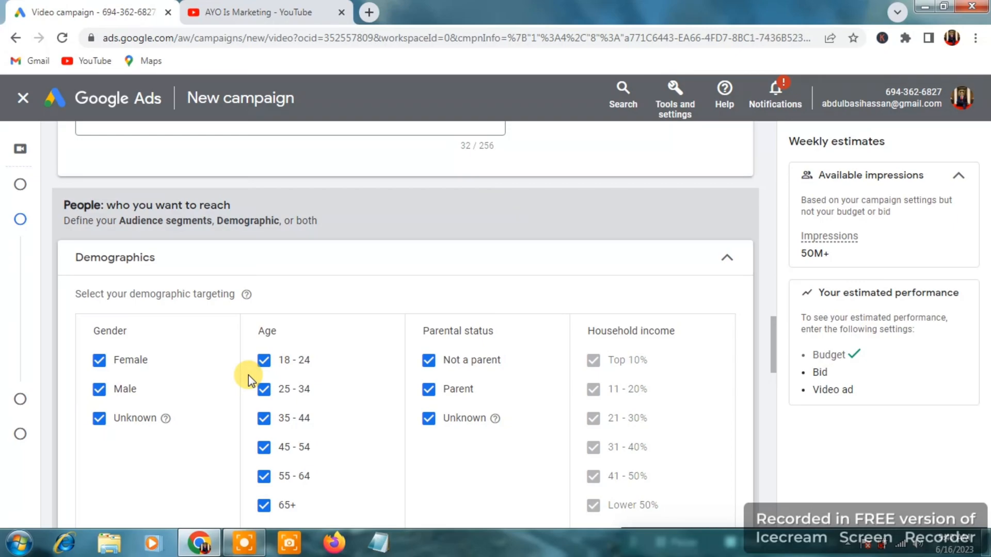
{"action": "left_click", "coordinate": [235, 544]}
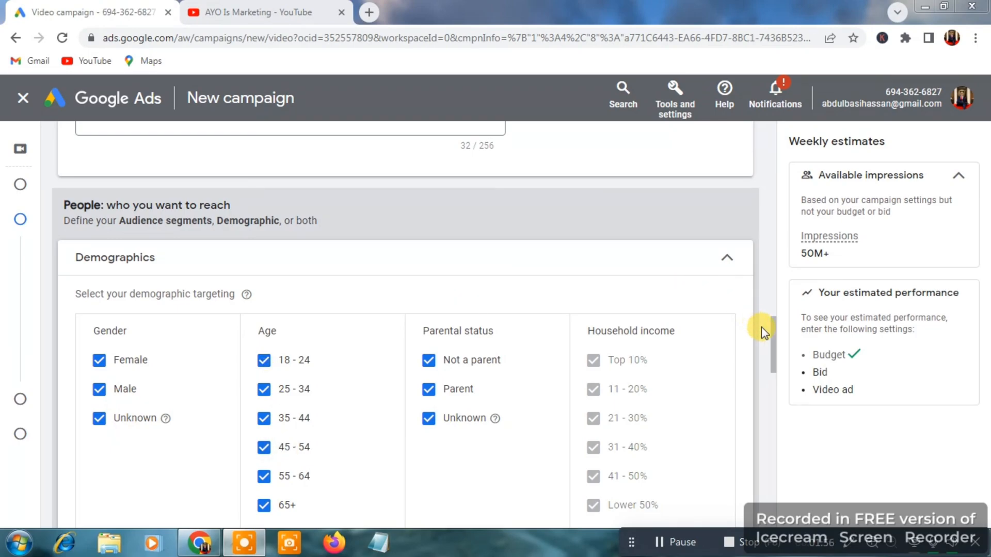
{"action": "left_click_drag", "start_coordinate": [773, 327], "coordinate": [773, 348]}
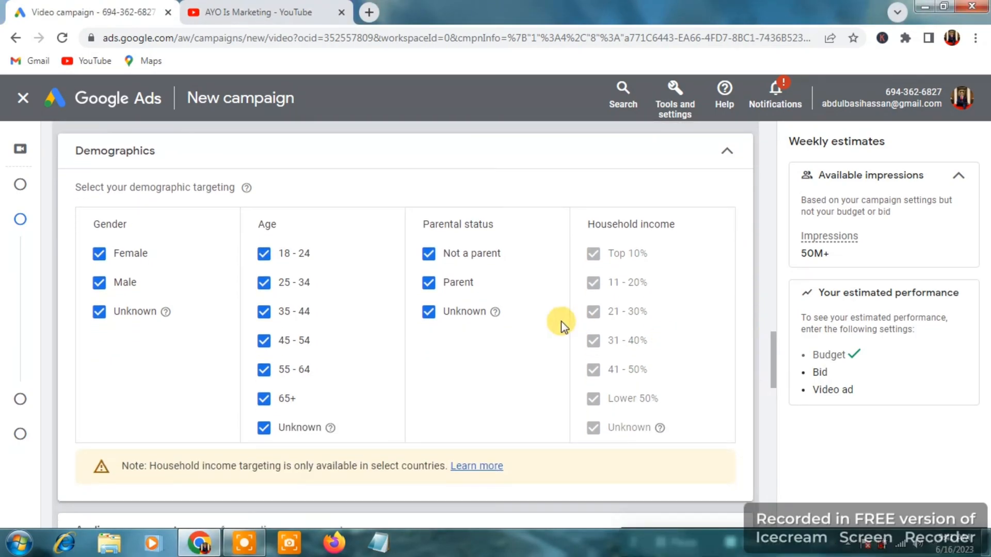
{"action": "left_click", "coordinate": [264, 311]}
{"action": "left_click", "coordinate": [265, 341]}
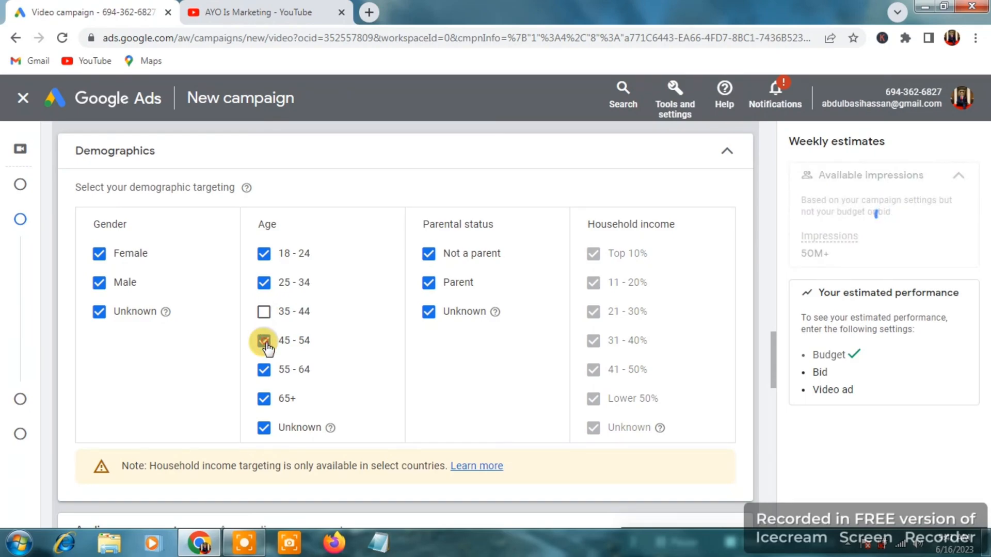
{"action": "left_click", "coordinate": [264, 376]}
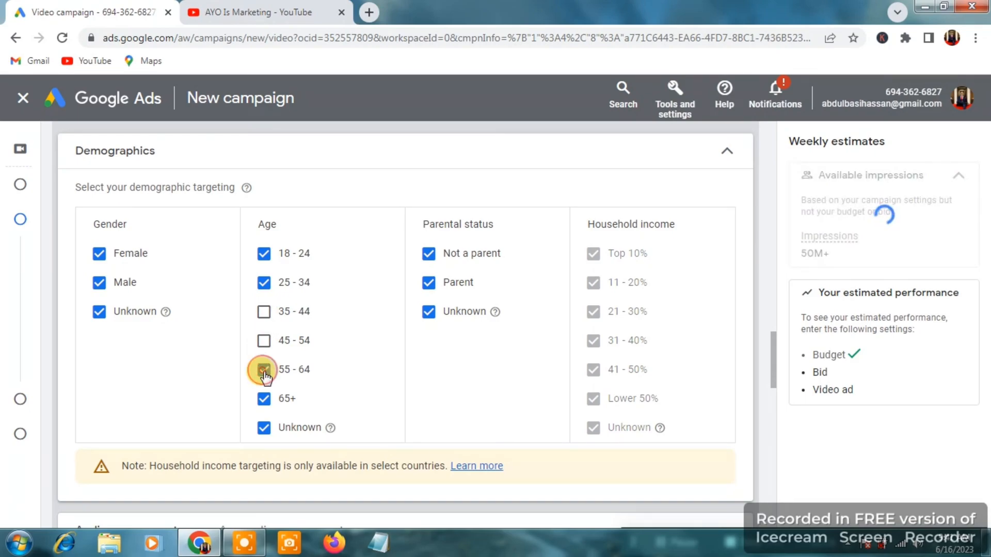
{"action": "left_click", "coordinate": [264, 405]}
{"action": "left_click", "coordinate": [264, 428]}
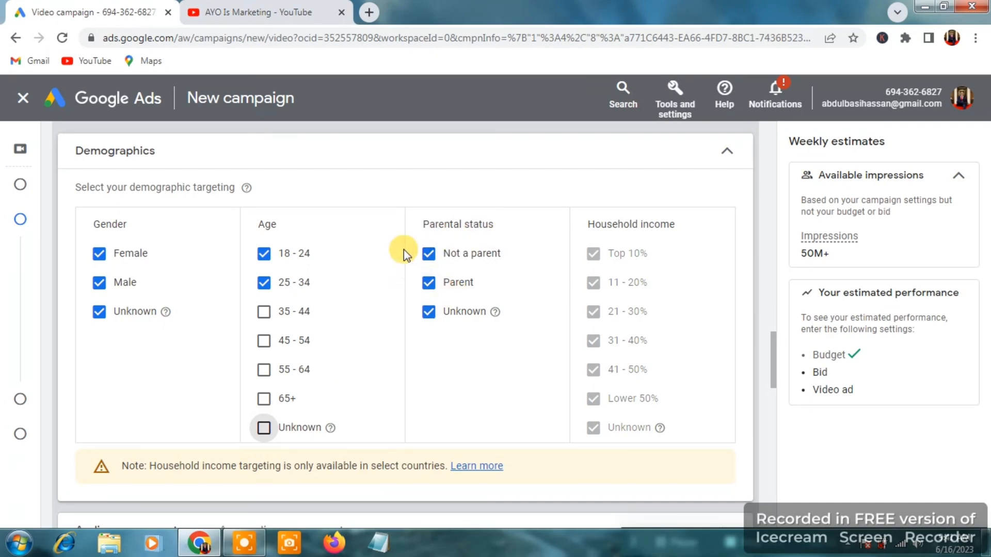
{"action": "left_click", "coordinate": [428, 282]}
{"action": "left_click", "coordinate": [428, 283]}
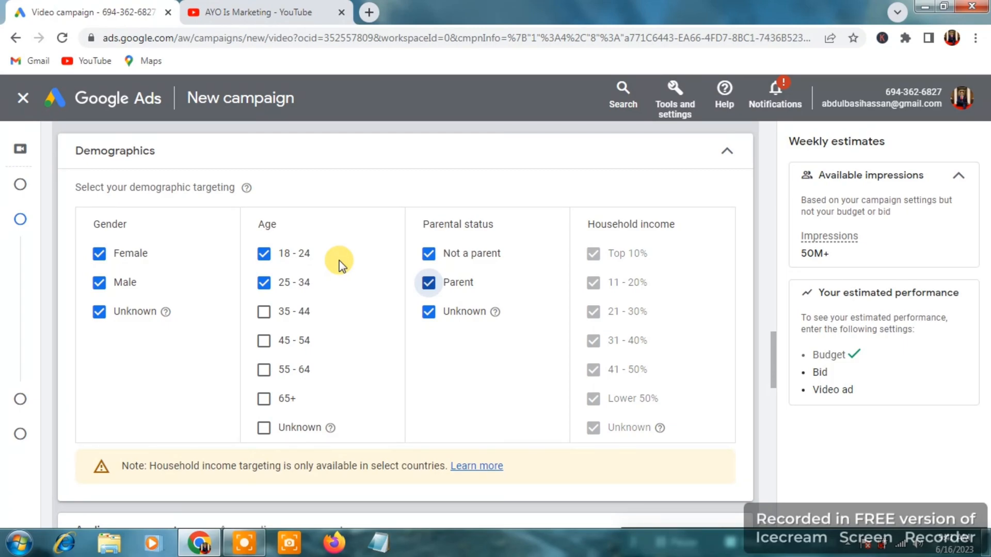
{"action": "left_click", "coordinate": [238, 552]}
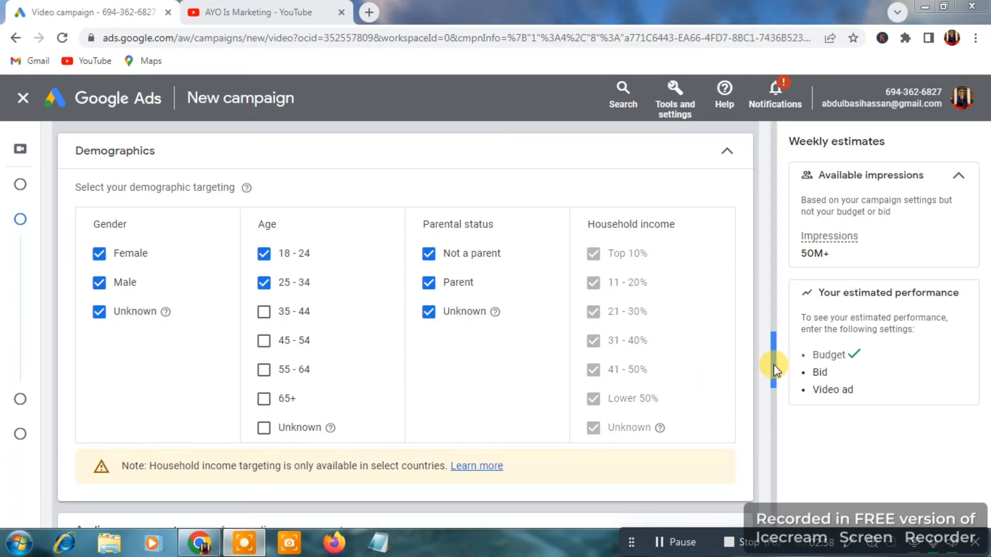
Expand the ad group's Keywords section and enter "davido" as the first targeting keyword
{"action": "left_click_drag", "start_coordinate": [773, 378], "coordinate": [777, 411]}
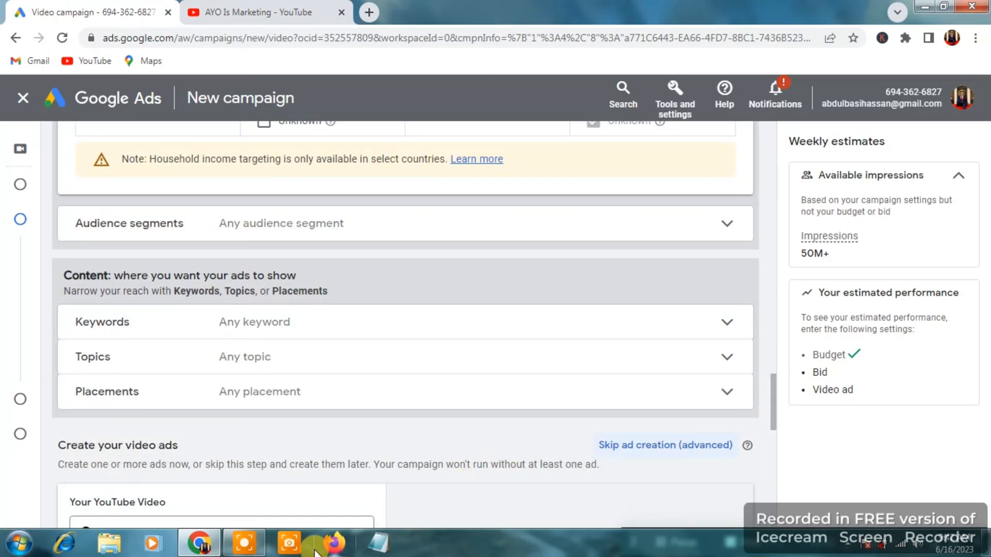
{"action": "left_click", "coordinate": [240, 549]}
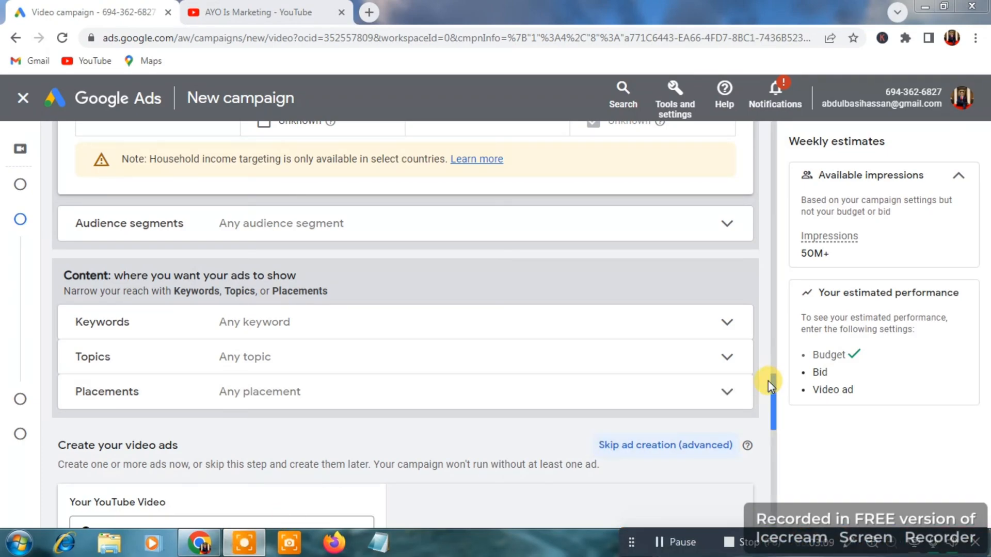
{"action": "left_click", "coordinate": [715, 325]}
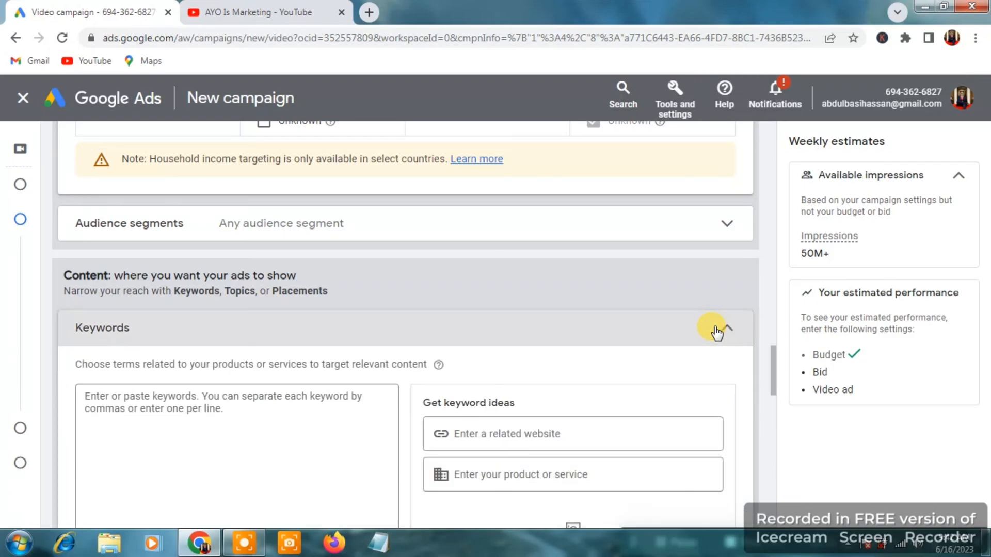
{"action": "left_click_drag", "start_coordinate": [773, 361], "coordinate": [772, 368]}
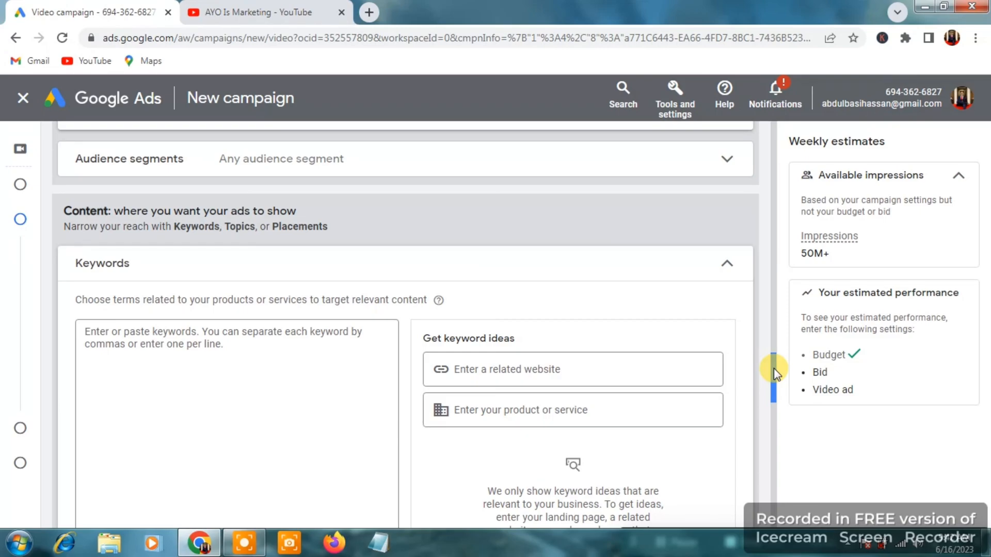
{"action": "left_click", "coordinate": [253, 547]}
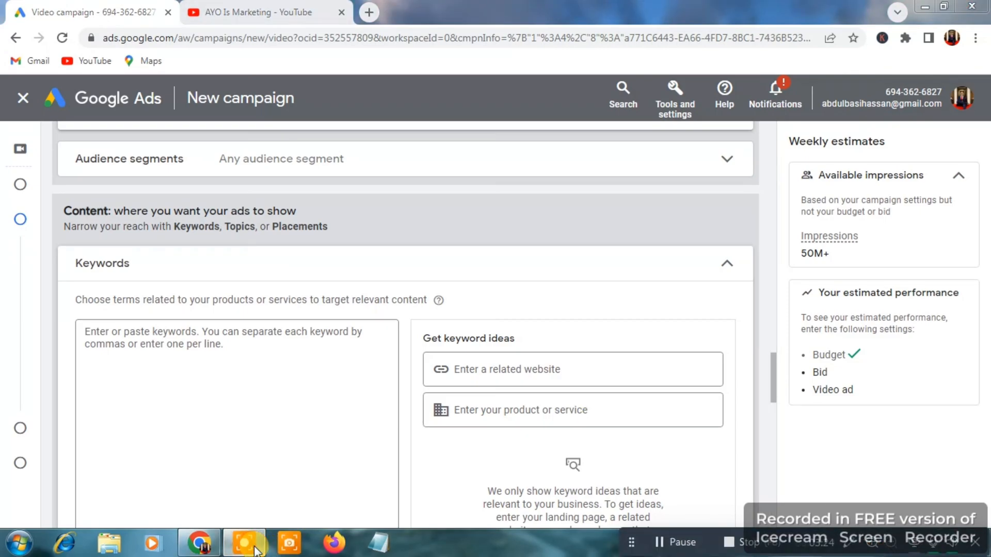
{"action": "left_click", "coordinate": [173, 372]}
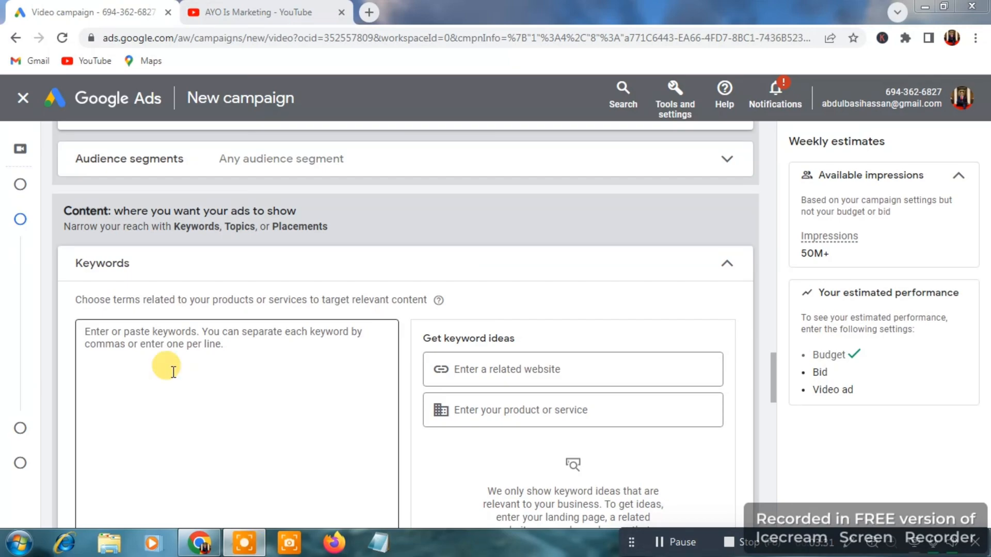
{"action": "left_click", "coordinate": [152, 353]}
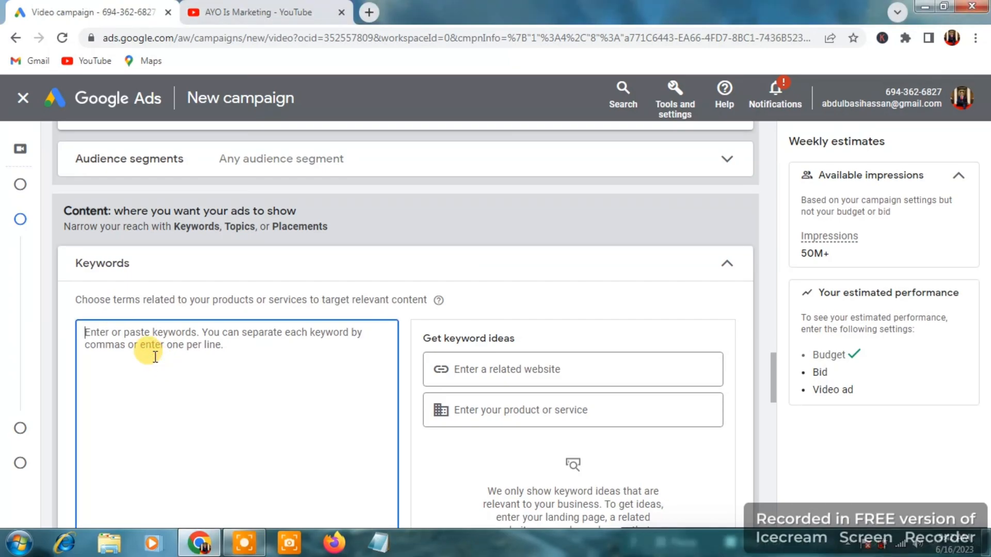
{"action": "type", "text": "4"}
{"action": "key", "text": "BackSpace"}
{"action": "type", "text": "da"}
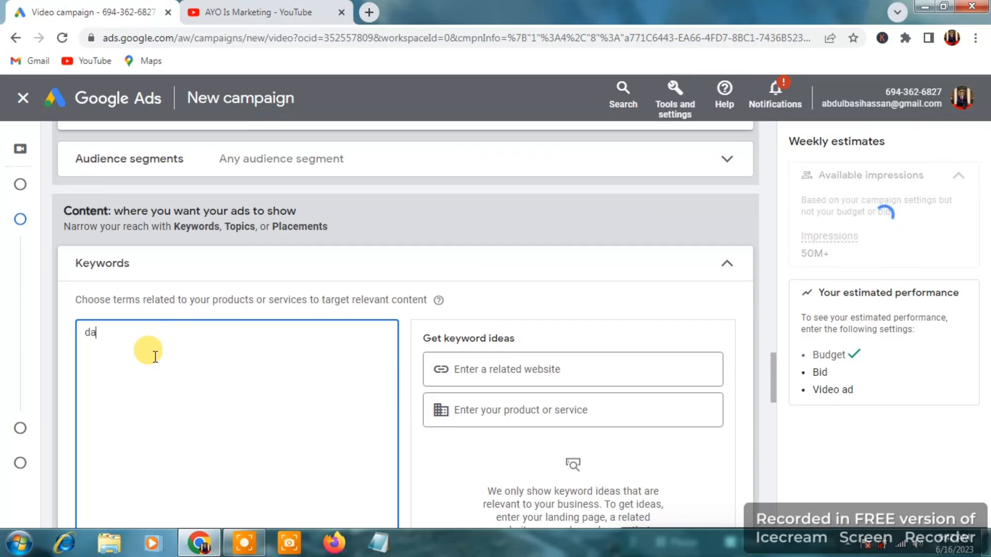
{"action": "type", "text": "vido"}
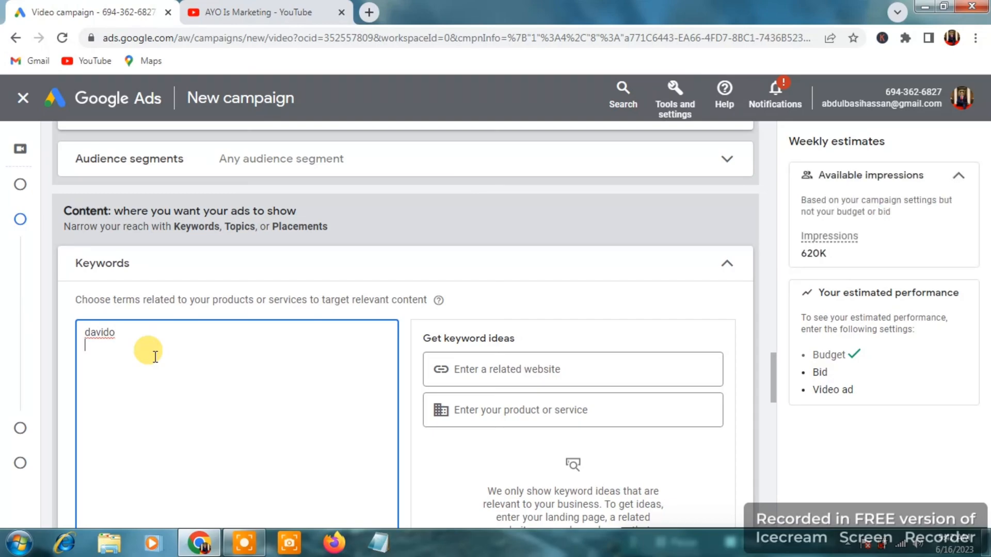
{"action": "key", "text": "Return"}
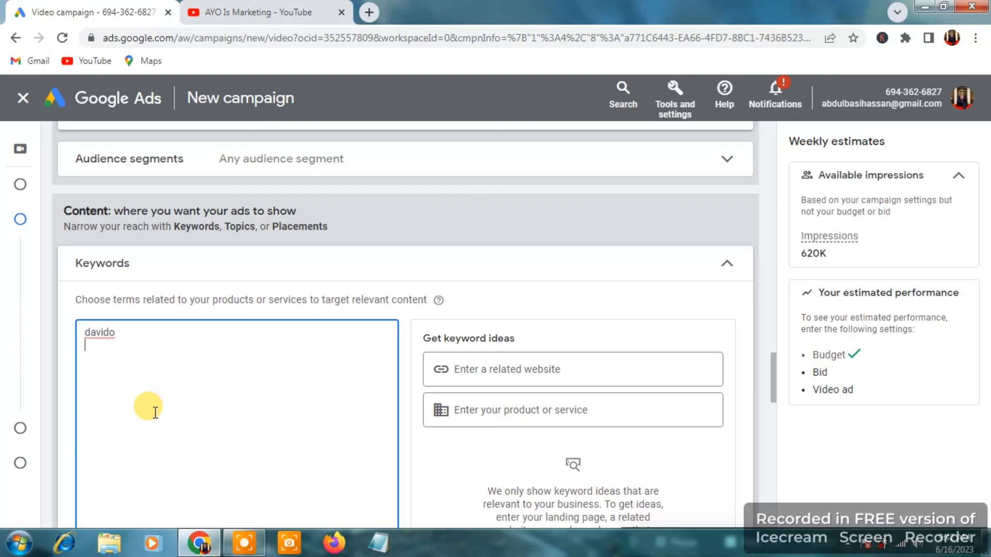
{"action": "left_click", "coordinate": [246, 551]}
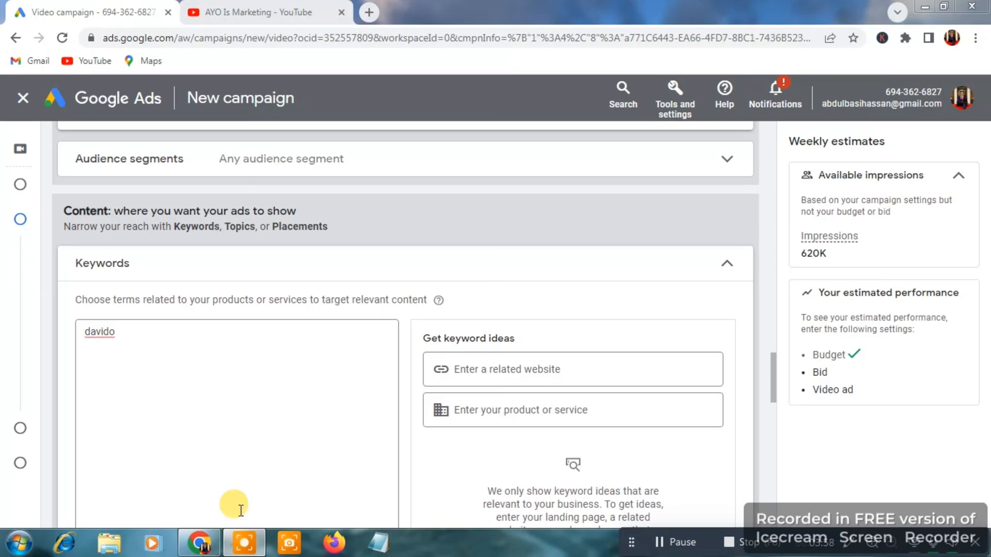
Add "wizkid" on a new line of the keyword list and collapse the Keywords section
{"action": "left_click", "coordinate": [167, 334]}
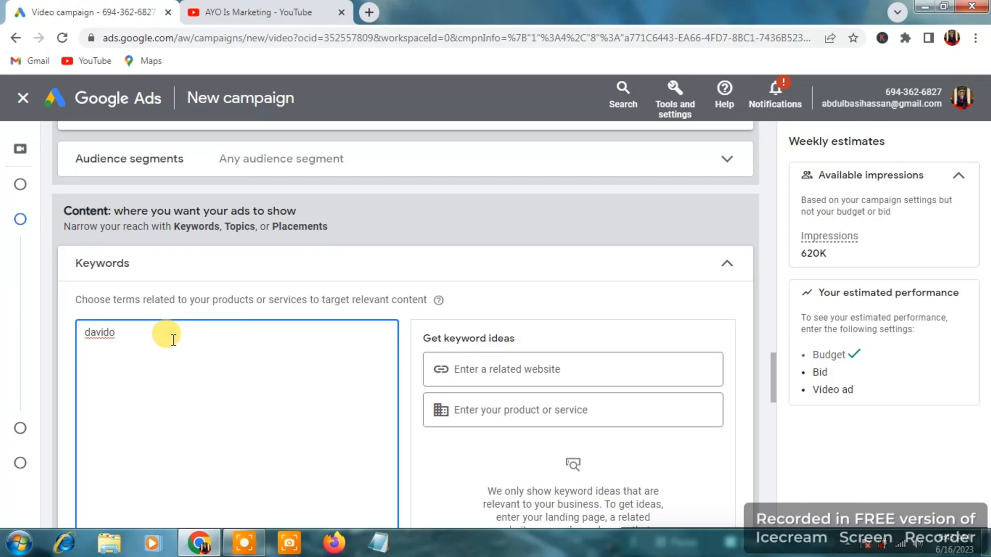
{"action": "left_click", "coordinate": [161, 336]}
{"action": "key", "text": "Return"}
{"action": "type", "text": "wiz"}
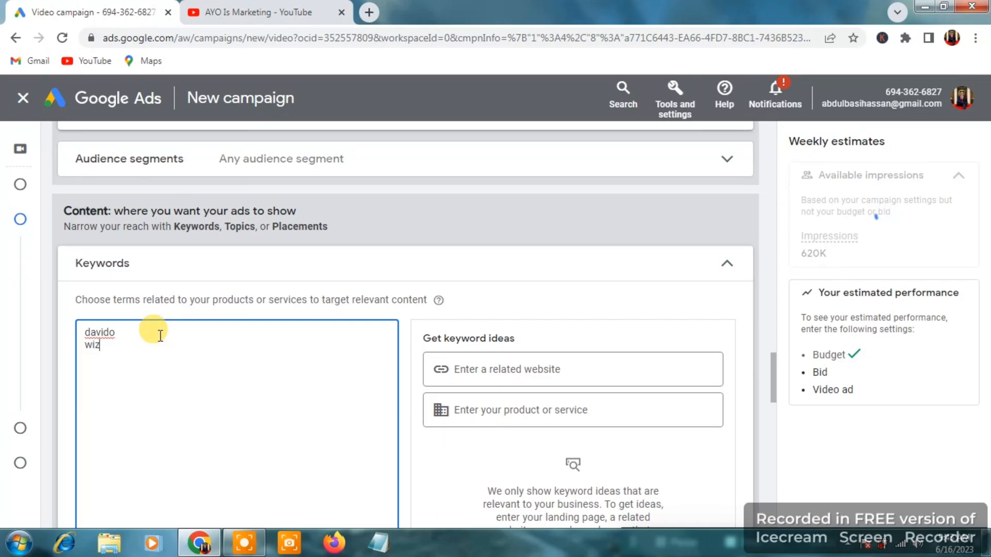
{"action": "type", "text": "kid"}
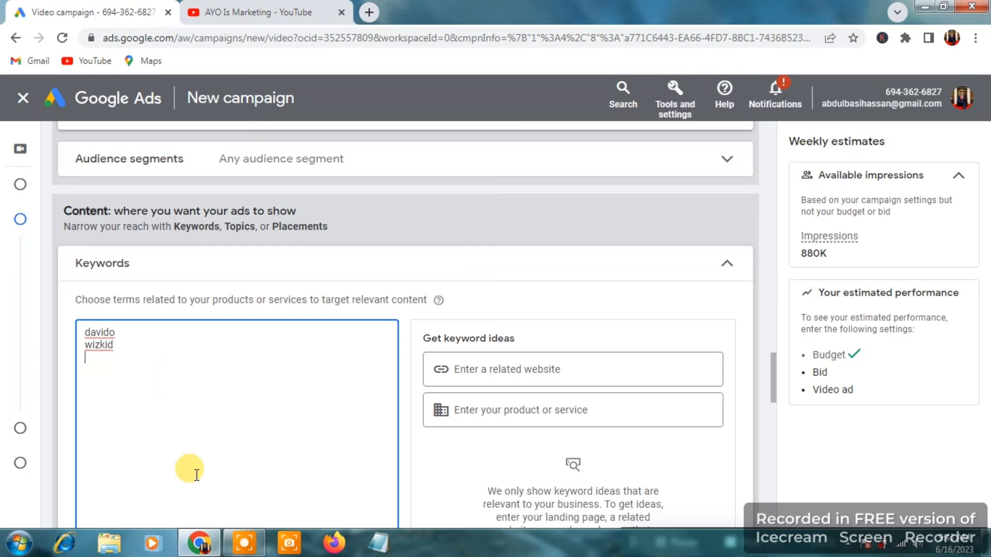
{"action": "left_click", "coordinate": [234, 547]}
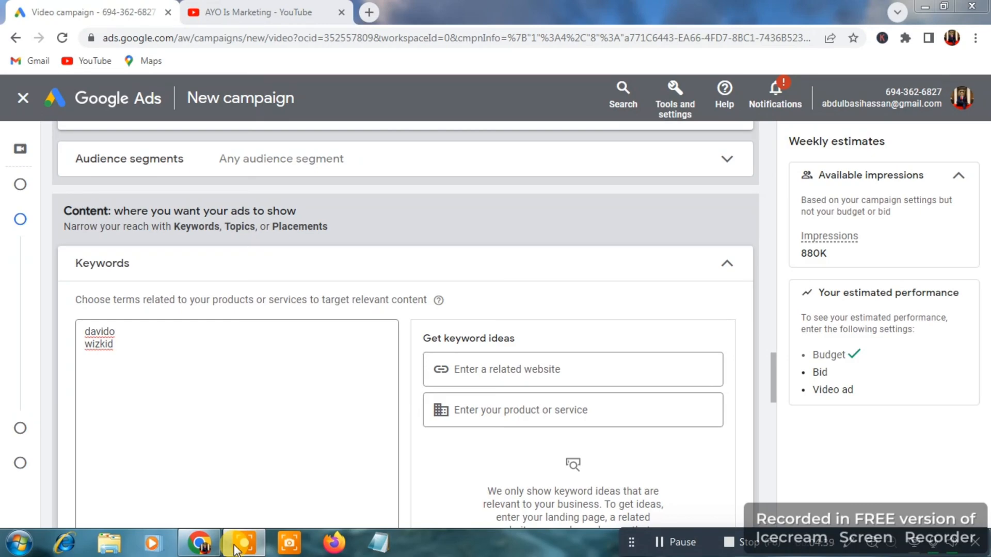
{"action": "left_click", "coordinate": [734, 270]}
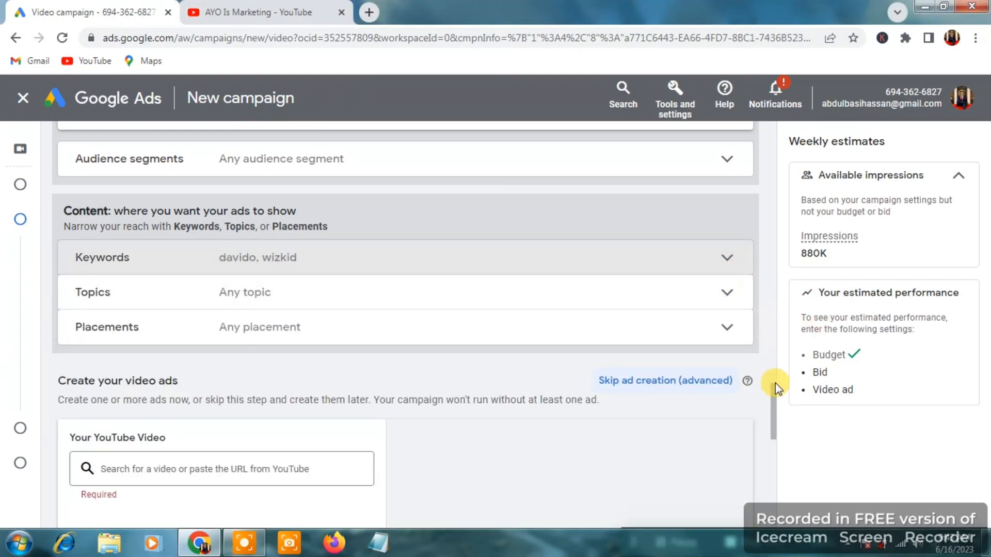
Switch to the YouTube channel page and copy the share link of the "Instagram Ads Tutorial 2023" video
{"action": "left_click_drag", "start_coordinate": [773, 402], "coordinate": [773, 416]}
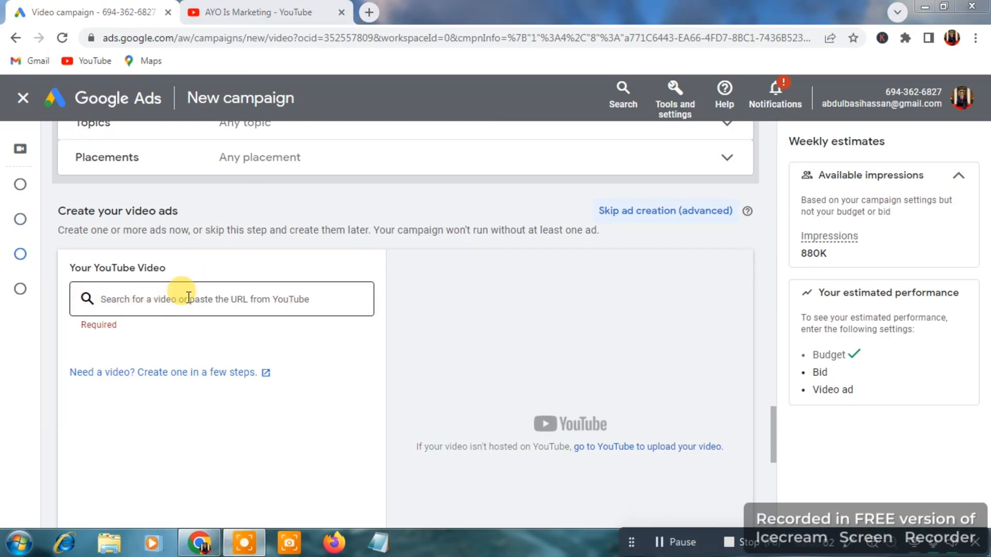
{"action": "left_click", "coordinate": [328, 9]}
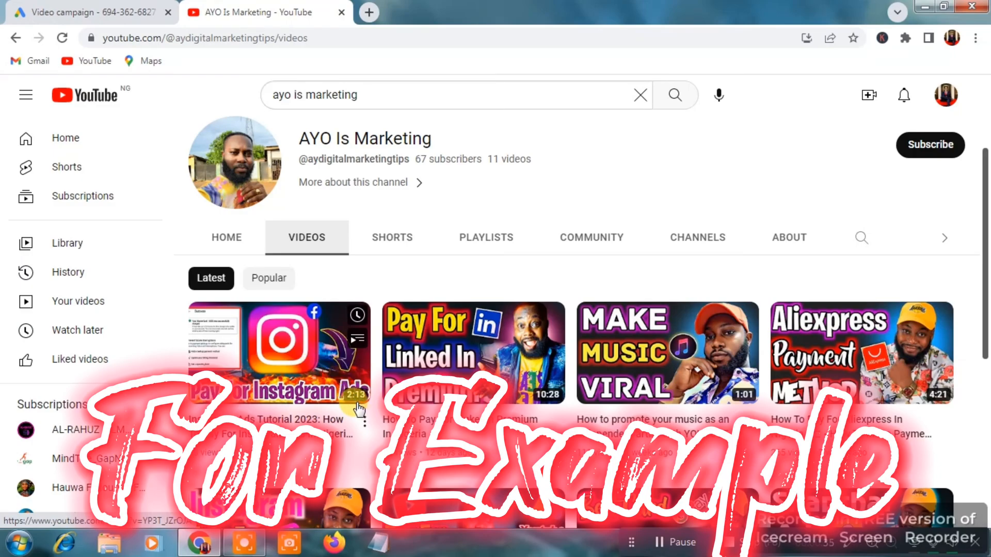
{"action": "left_click", "coordinate": [365, 423]}
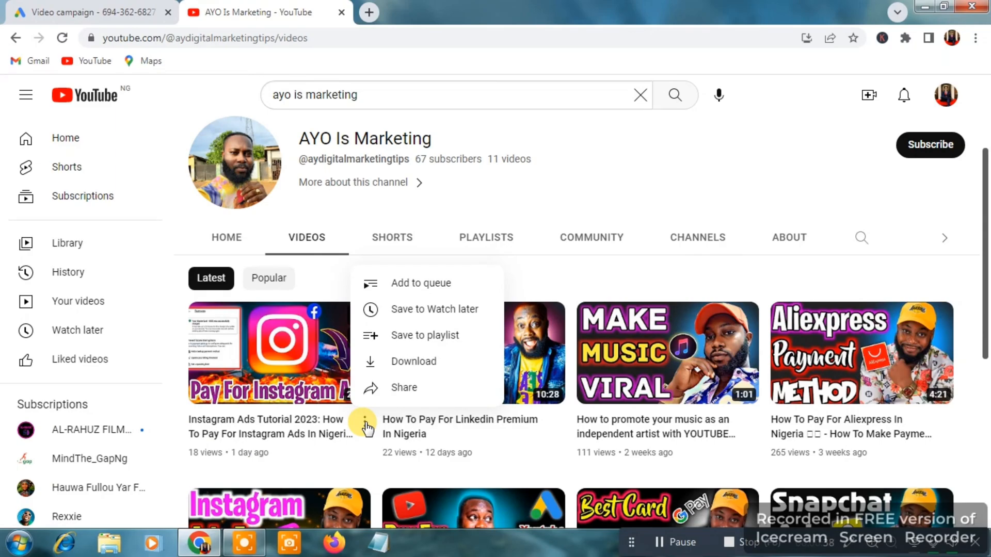
{"action": "left_click", "coordinate": [402, 388]}
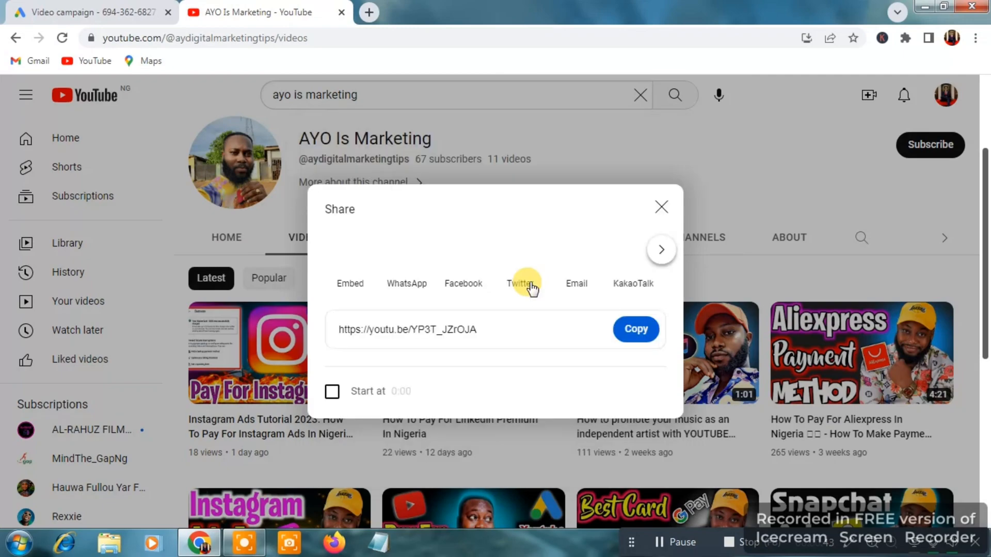
{"action": "left_click", "coordinate": [634, 333]}
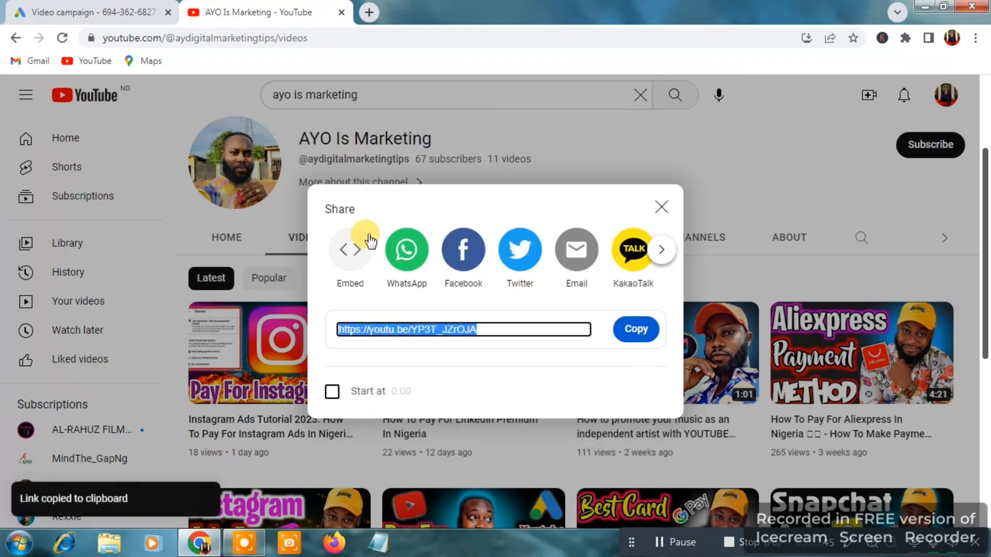
Return to Google Ads, paste the copied link as the ad's YouTube video and choose the In-feed video ad format
{"action": "left_click", "coordinate": [83, 11]}
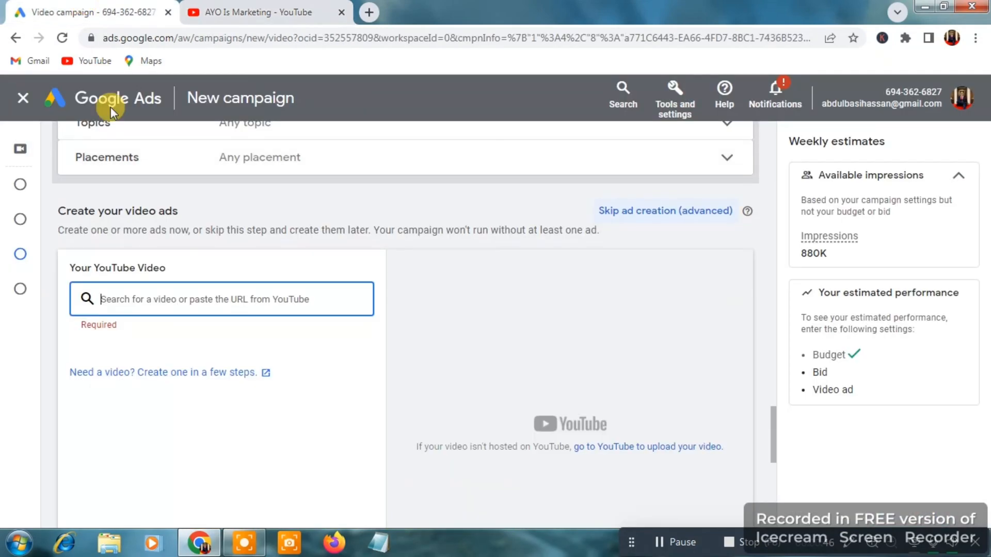
{"action": "right_click", "coordinate": [174, 299]}
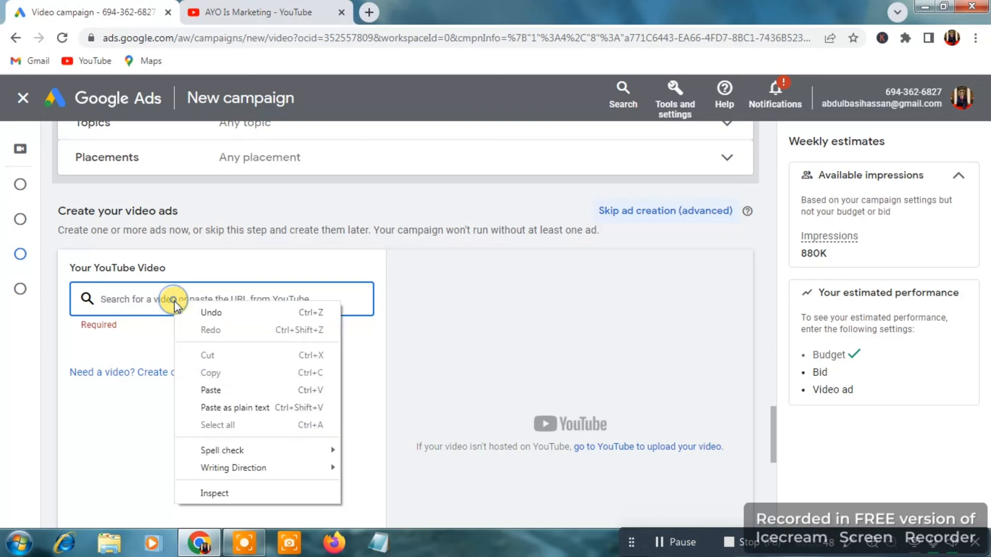
{"action": "left_click", "coordinate": [221, 390]}
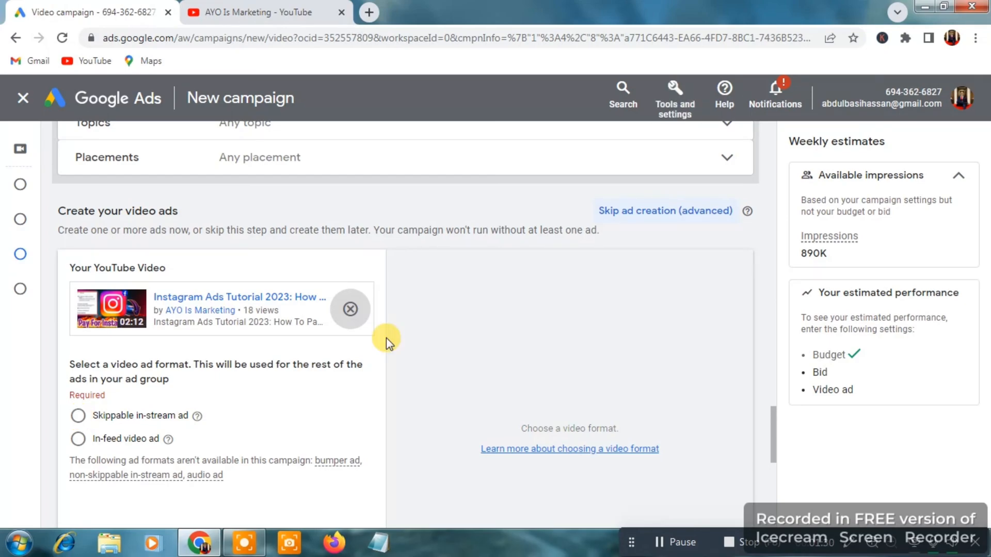
{"action": "left_click", "coordinate": [78, 440]}
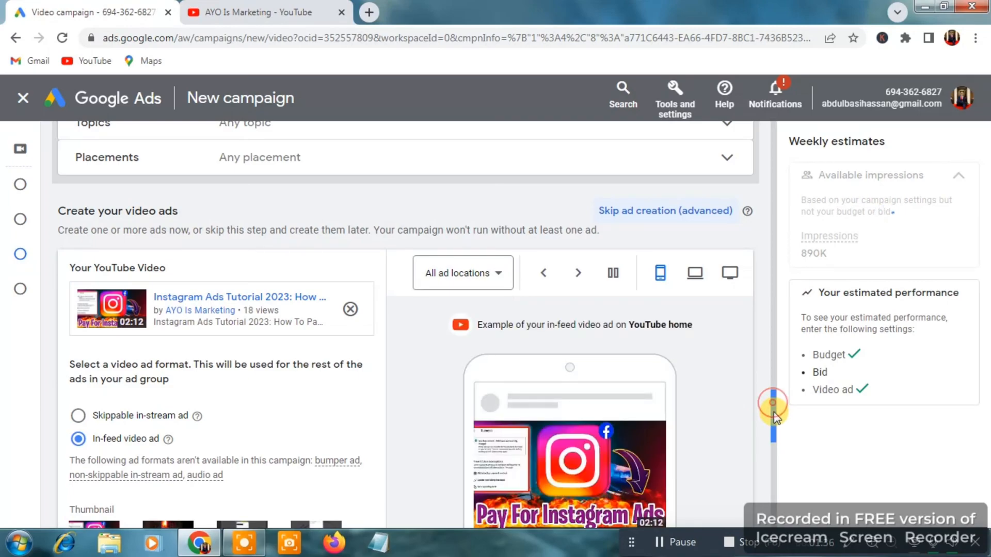
Enter "feel me feel me babe" as the in-feed video ad's headline
{"action": "scroll", "coordinate": [775, 420], "scroll_direction": "down", "scroll_amount": 2}
{"action": "scroll", "coordinate": [775, 427], "scroll_direction": "down", "scroll_amount": 6}
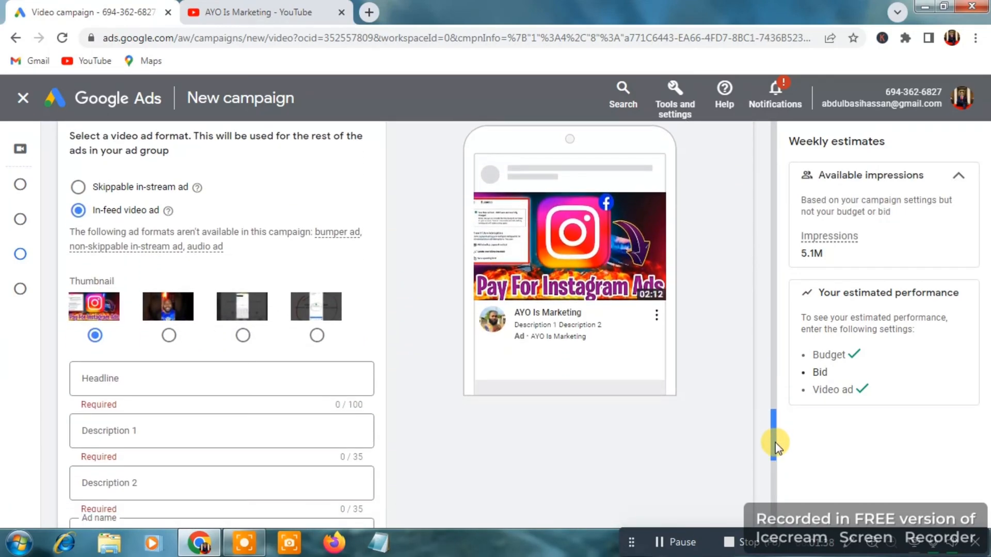
{"action": "left_click", "coordinate": [244, 165]}
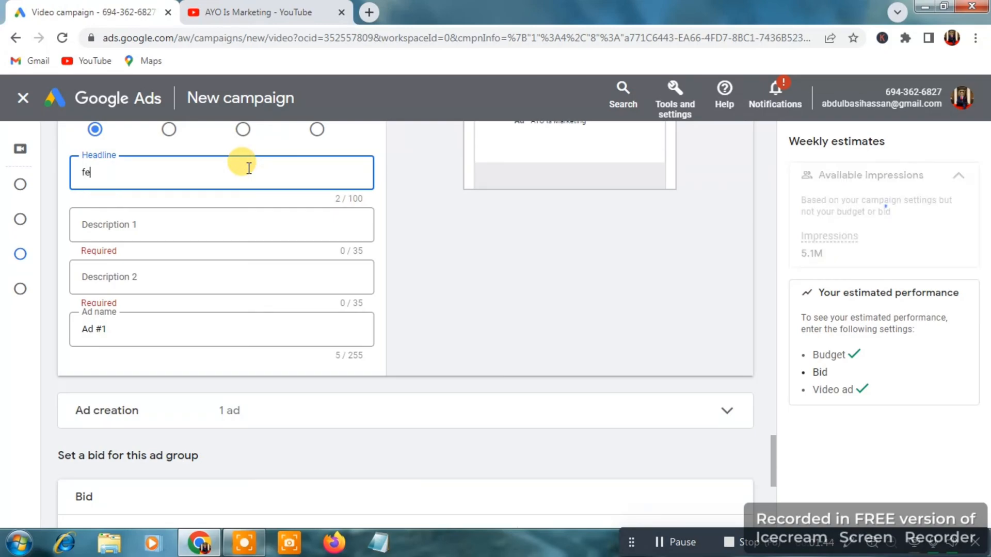
{"action": "type", "text": "feel m"}
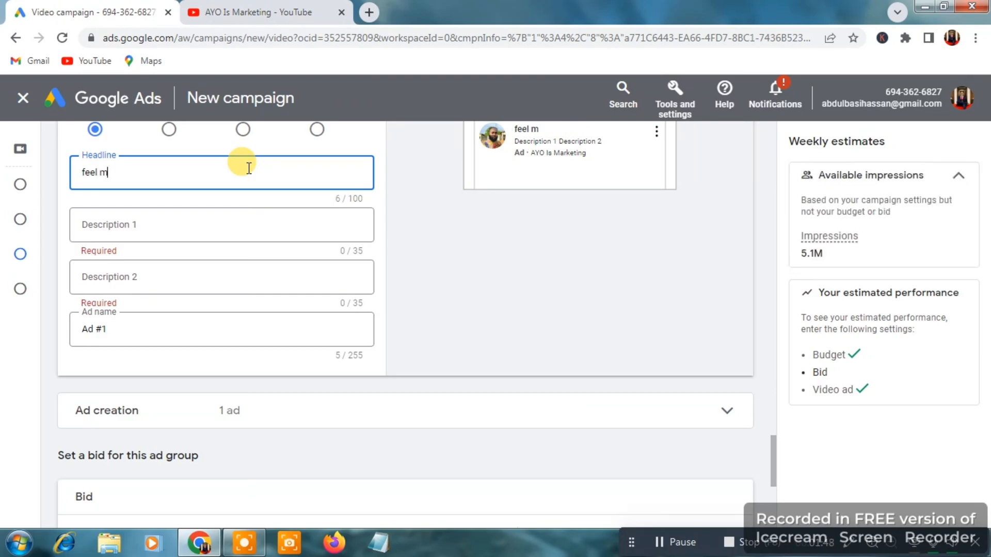
{"action": "type", "text": "e "}
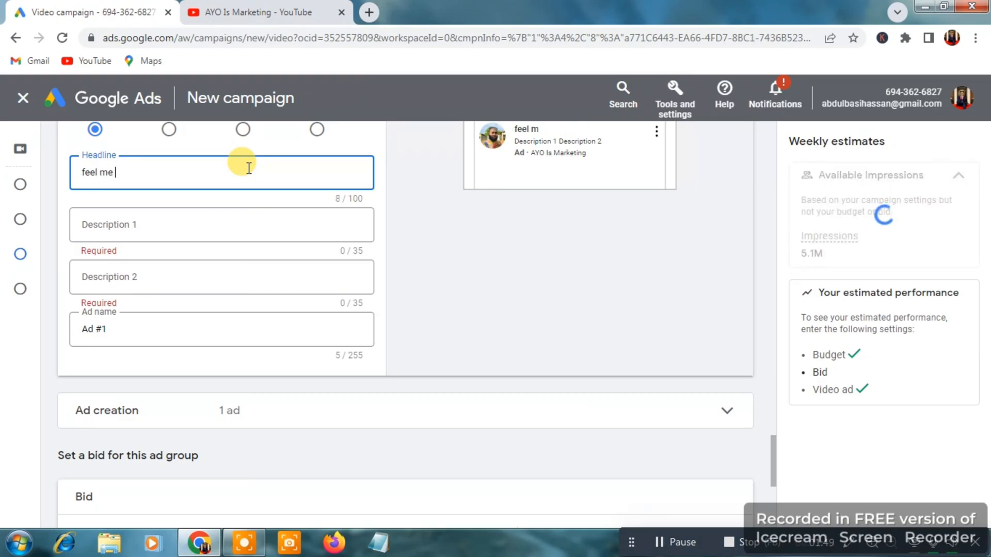
{"action": "type", "text": "feel me "}
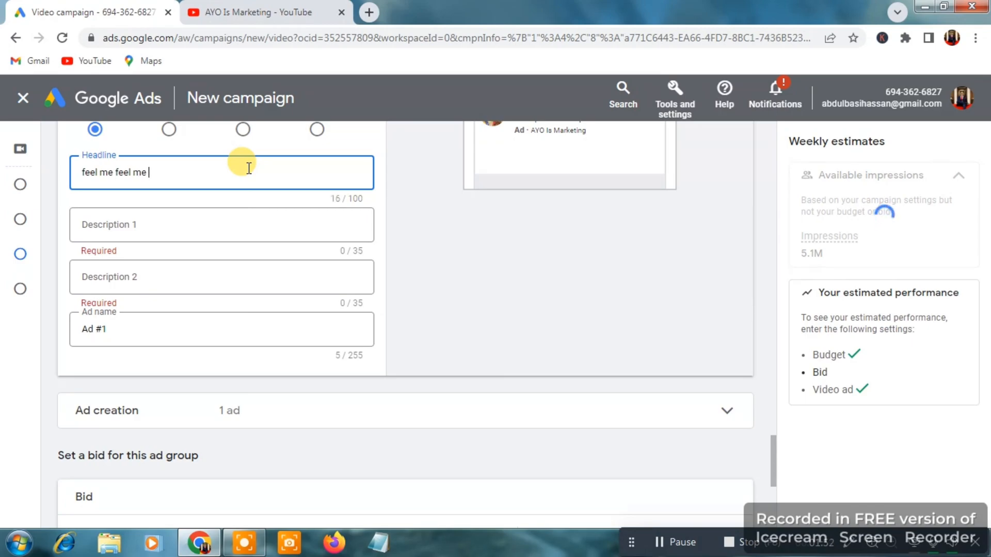
{"action": "type", "text": "babe"}
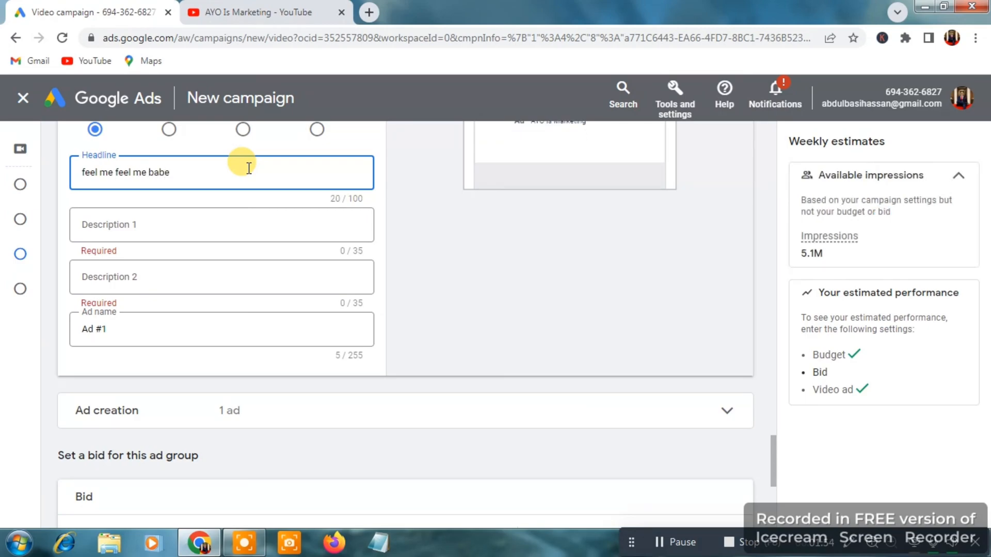
Fill in the ad's Description 1 with "listen to this beautiful music", leaving out the artist credit
{"action": "left_click", "coordinate": [252, 221]}
{"action": "type", "text": "li"}
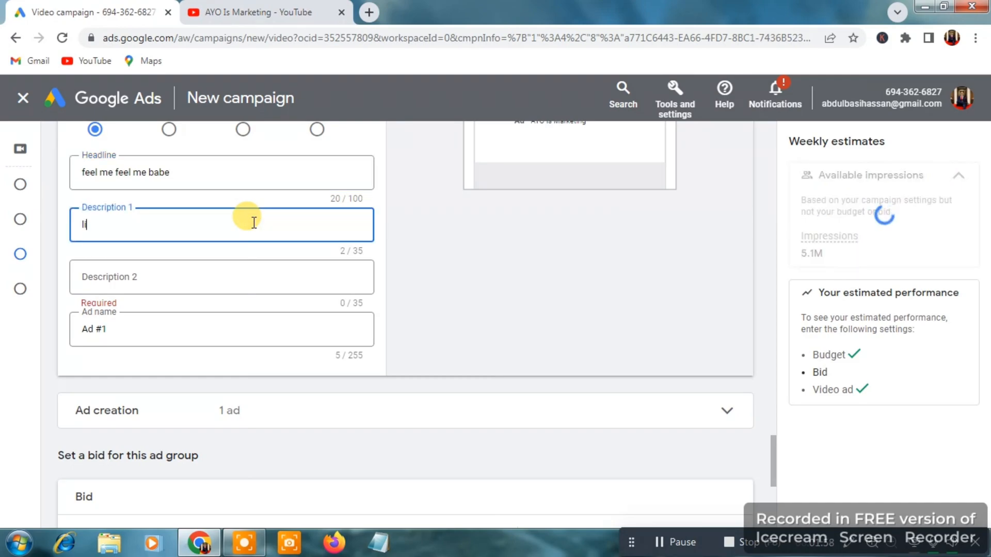
{"action": "type", "text": "sten t"}
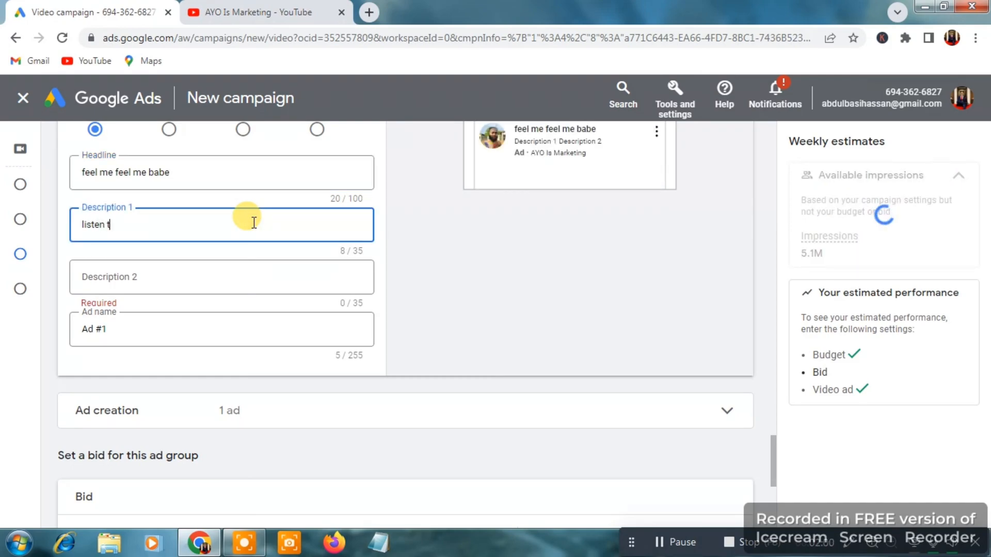
{"action": "type", "text": "o this beauti"}
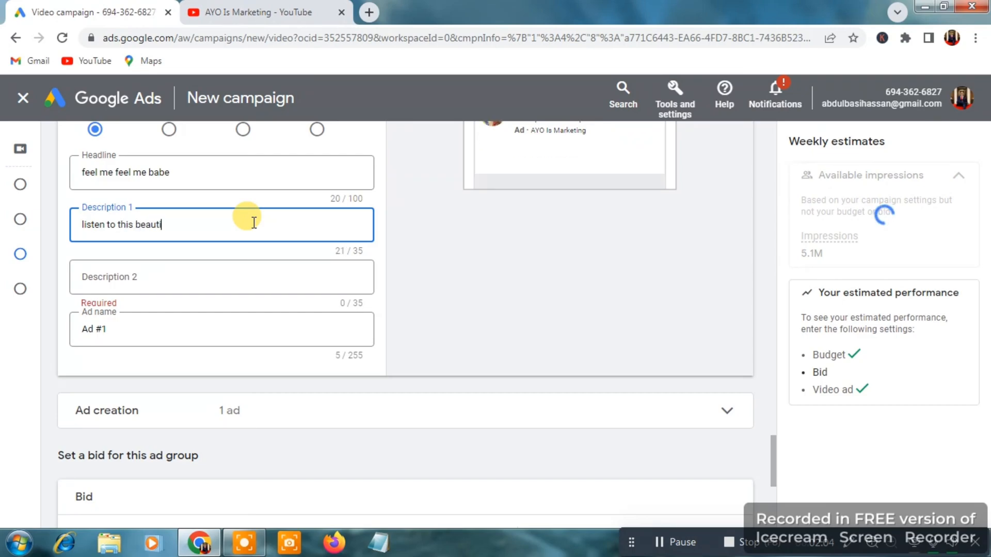
{"action": "type", "text": "ful mus"}
{"action": "type", "text": "ic by"}
{"action": "type", "text": " a"}
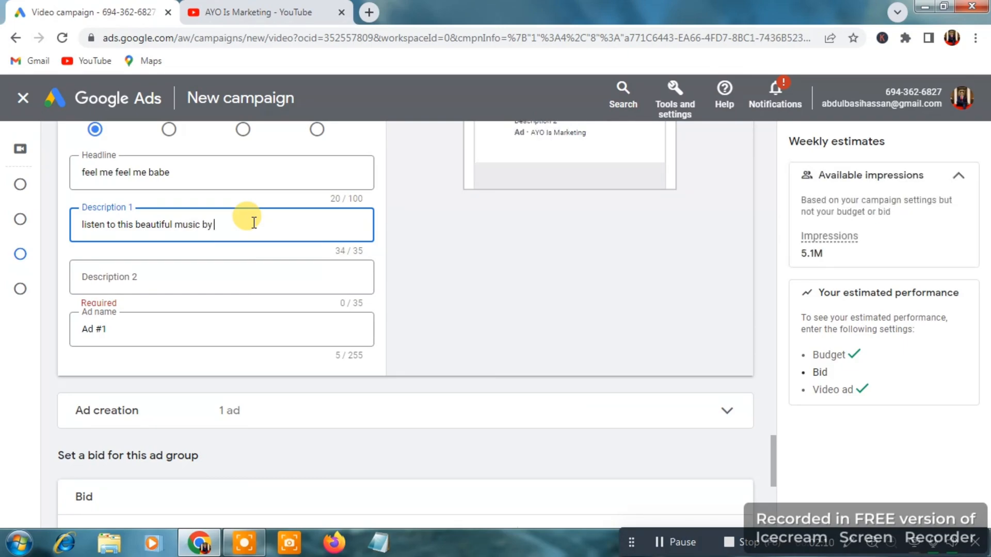
{"action": "type", "text": "y"}
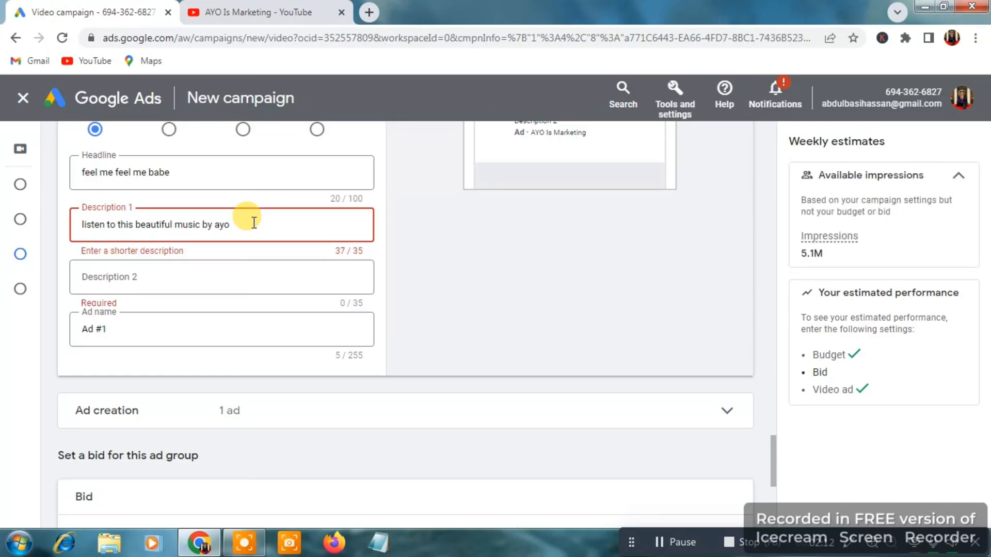
{"action": "key", "text": "BackSpace"}
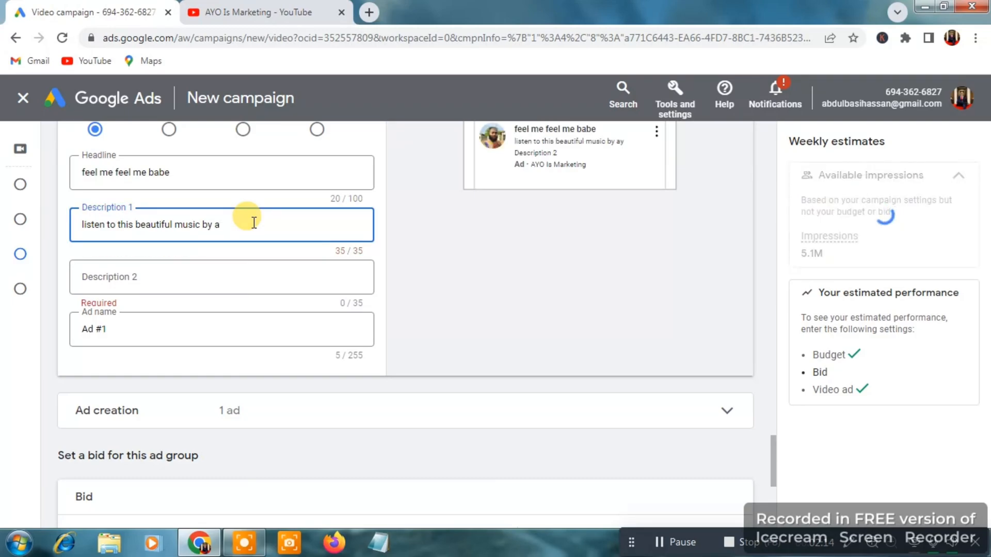
{"action": "key", "text": "BackSpace"}
{"action": "key", "text": "BackSpace"}
{"action": "key", "text": "BackSpace"}
{"action": "key", "text": "BackSpace"}
{"action": "key", "text": "BackSpace"}
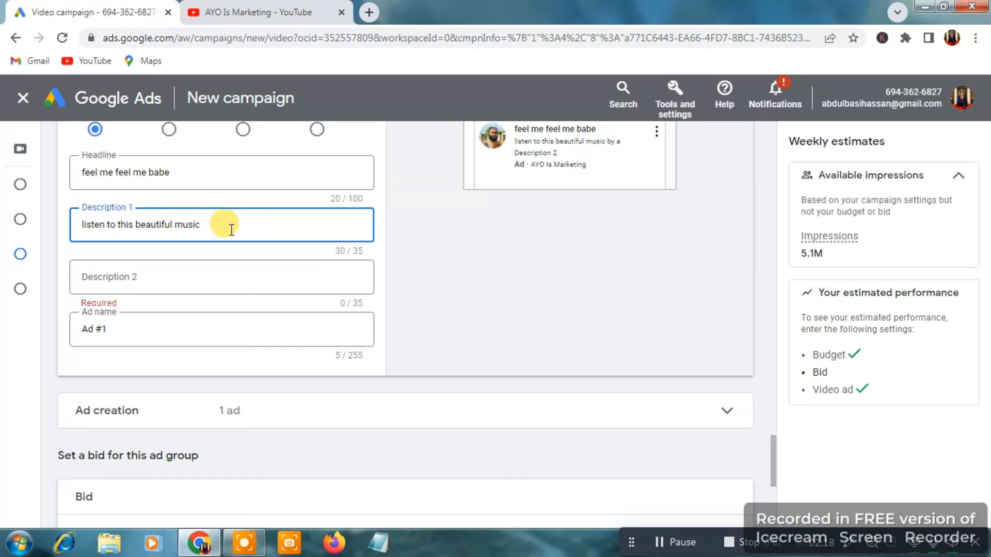
Fill in the ad's Description 2 with "by" followed by the artist's name
{"action": "left_click", "coordinate": [193, 272]}
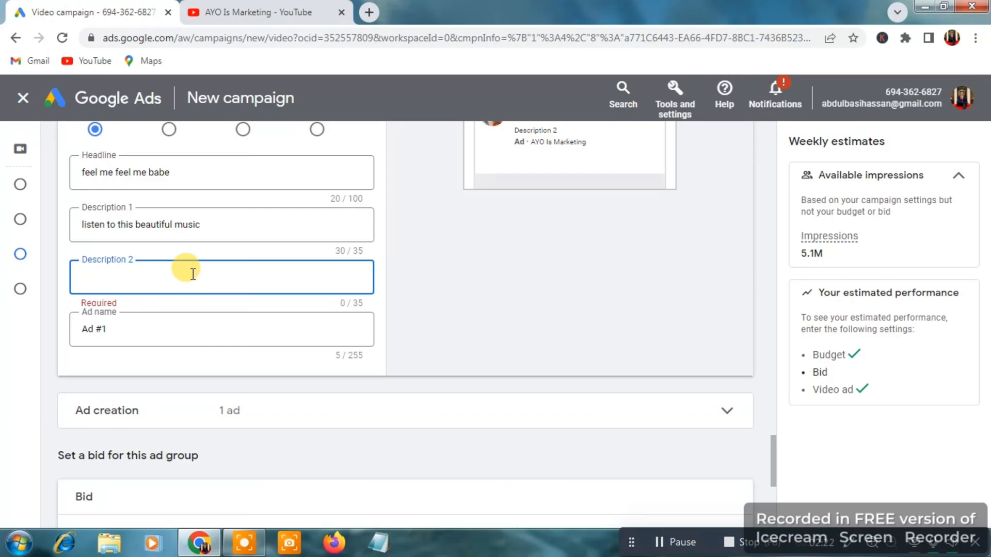
{"action": "type", "text": "by "}
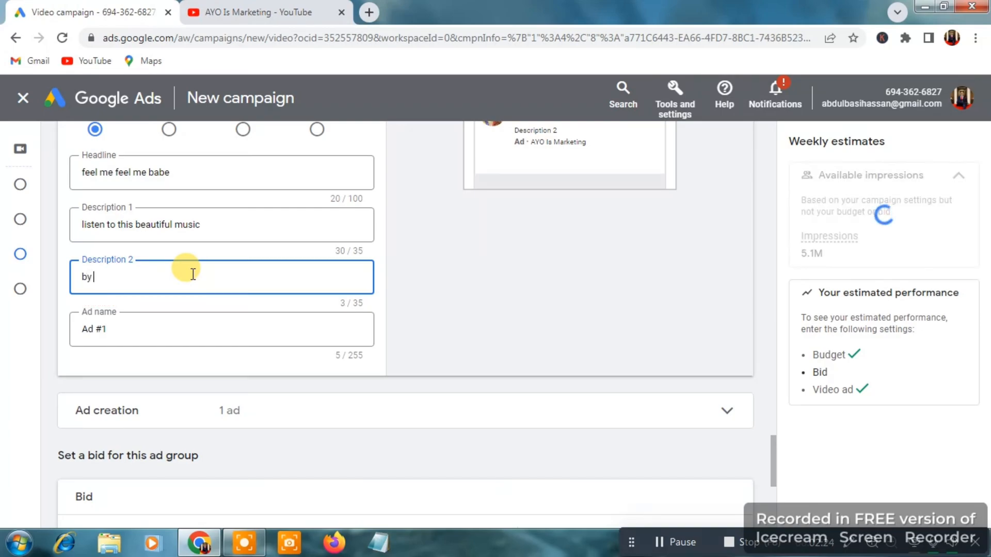
{"action": "type", "text": "ayo"}
{"action": "left_click", "coordinate": [462, 329]}
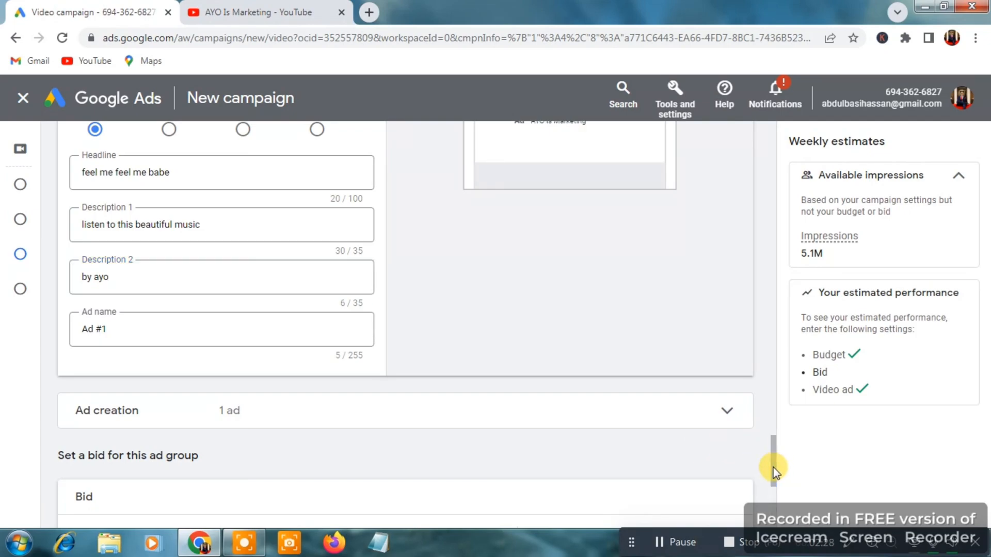
Check the in-feed ad preview and apply the suggested maximum CPV bid of $0.03 to the ad group
{"action": "left_click_drag", "start_coordinate": [773, 462], "coordinate": [775, 429]}
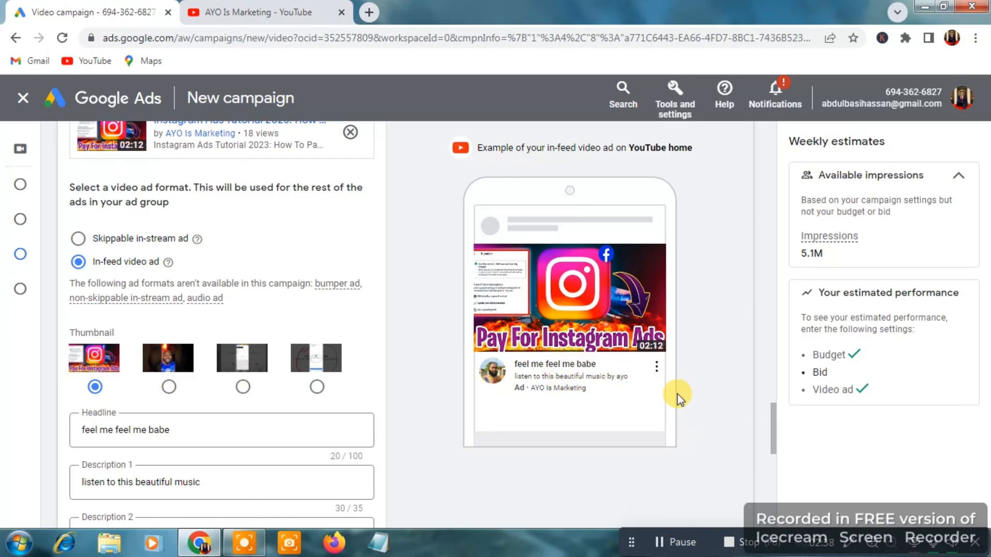
{"action": "left_click_drag", "start_coordinate": [771, 426], "coordinate": [780, 516]}
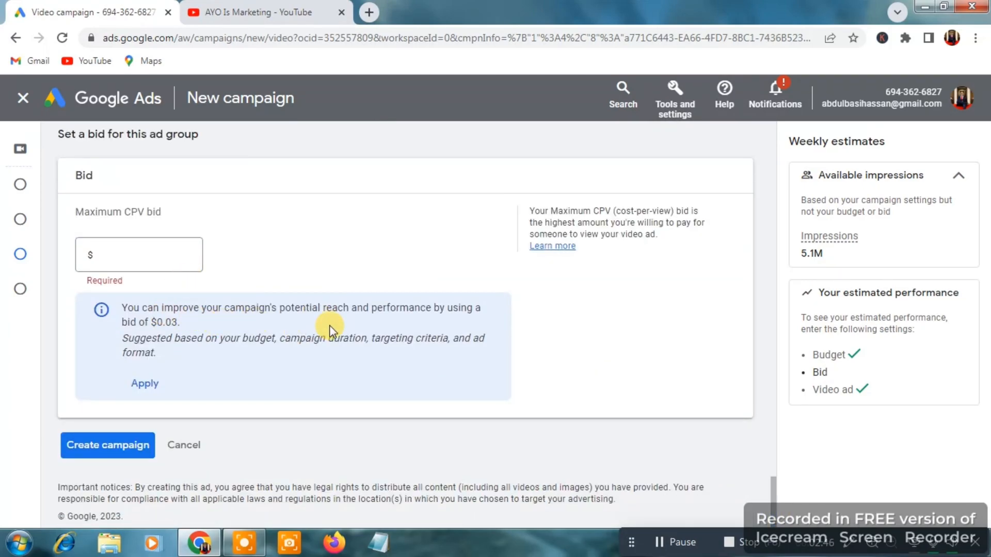
{"action": "left_click", "coordinate": [145, 382]}
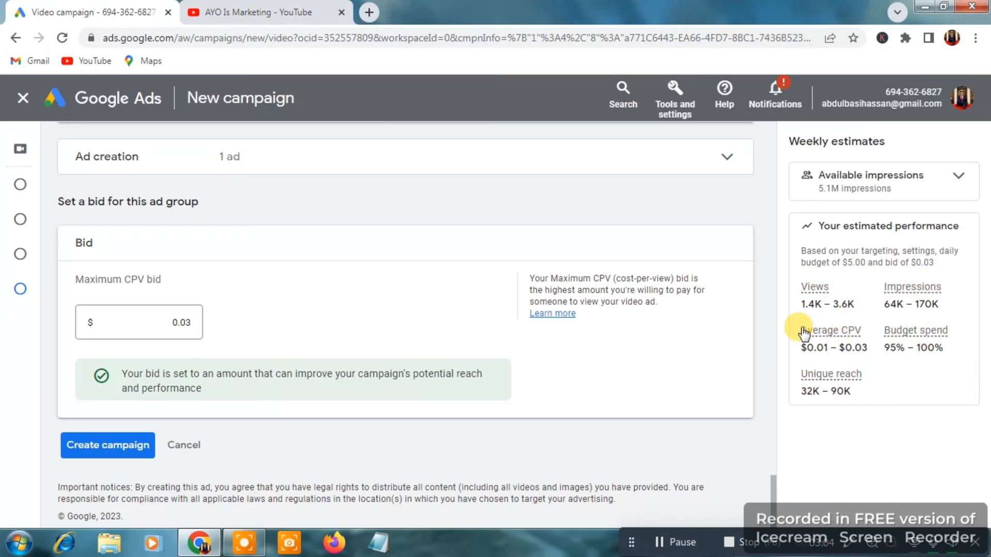
Create the video campaign and continue from the settings review to the campaign
{"action": "mouse_move", "coordinate": [803, 330]}
{"action": "left_click", "coordinate": [107, 445]}
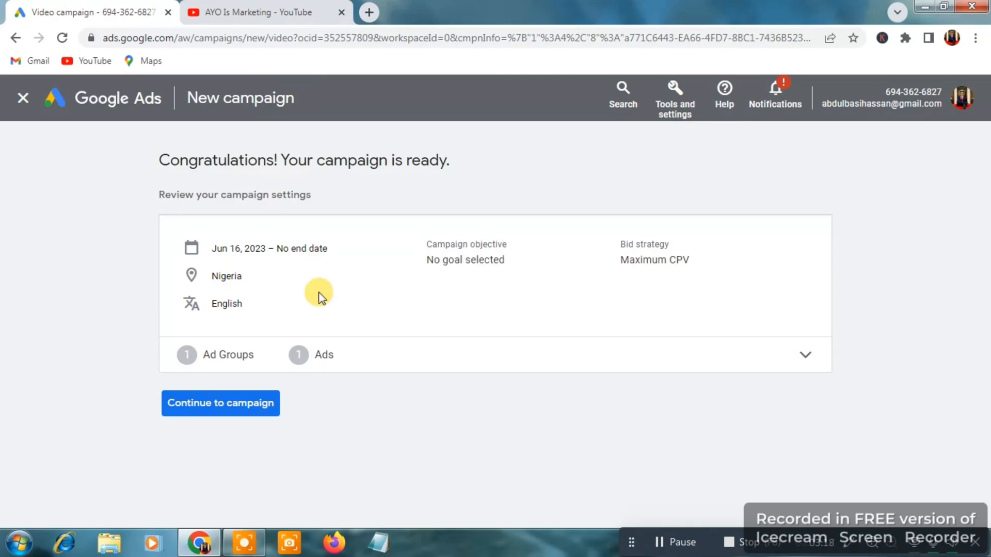
{"action": "left_click", "coordinate": [223, 404]}
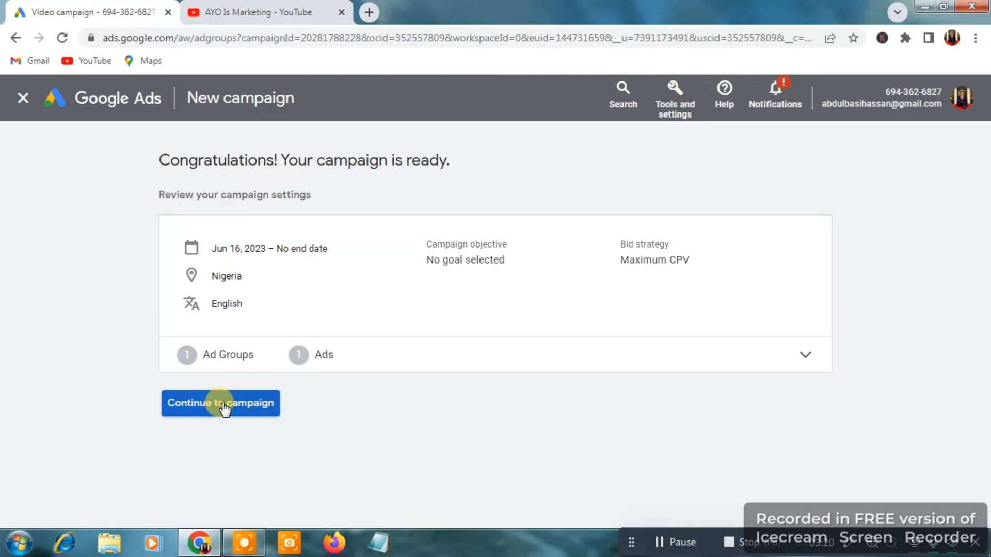